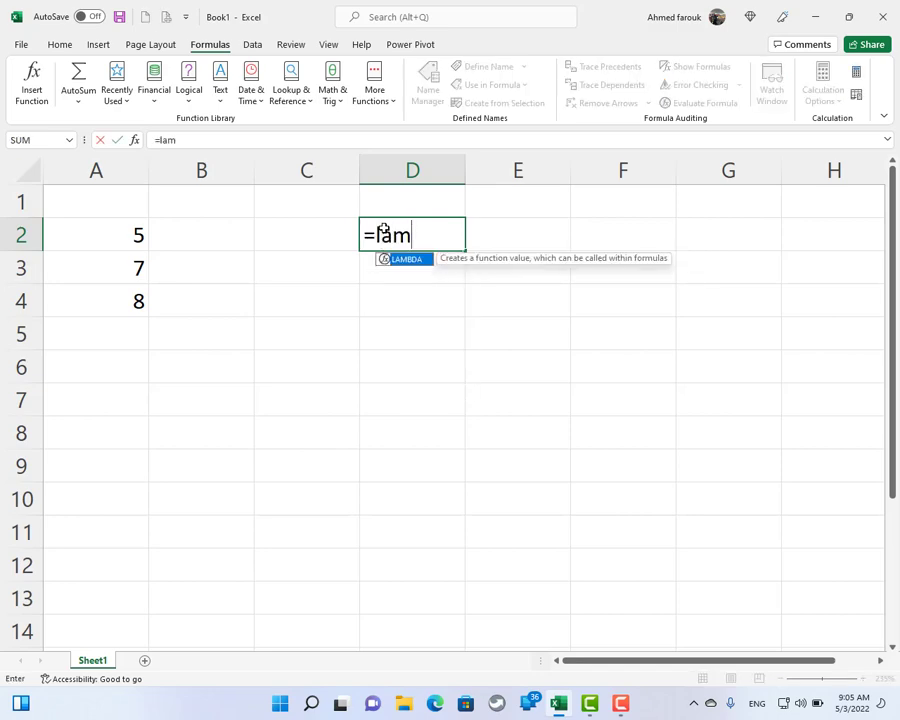
# Enter the formula =LAMBDA(a,b,c,a*b*c) in cell D2
pyautogui.press('Tab')
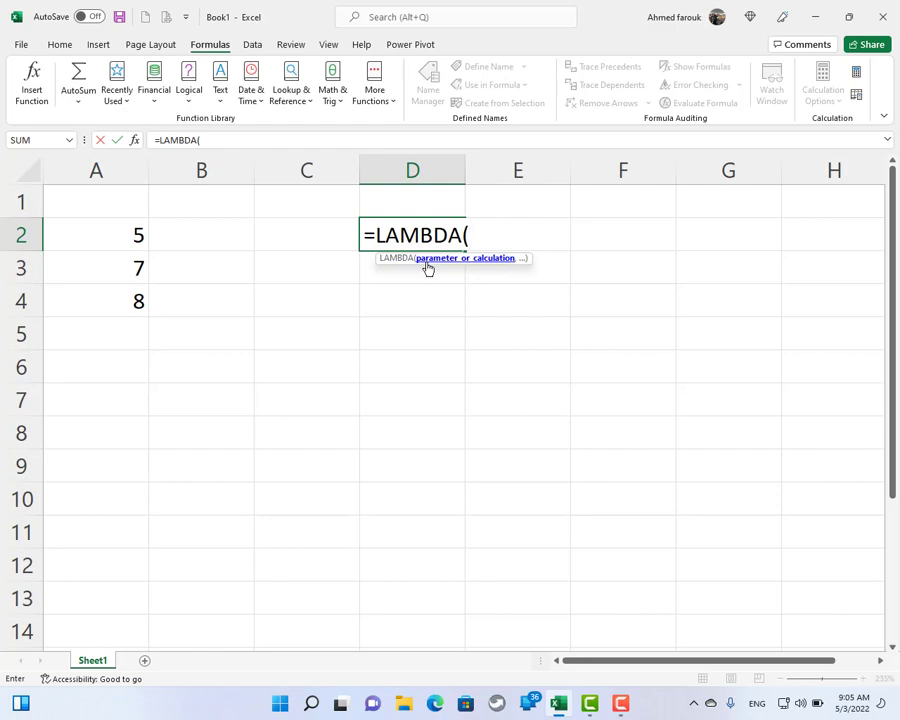
pyautogui.write('a,b')
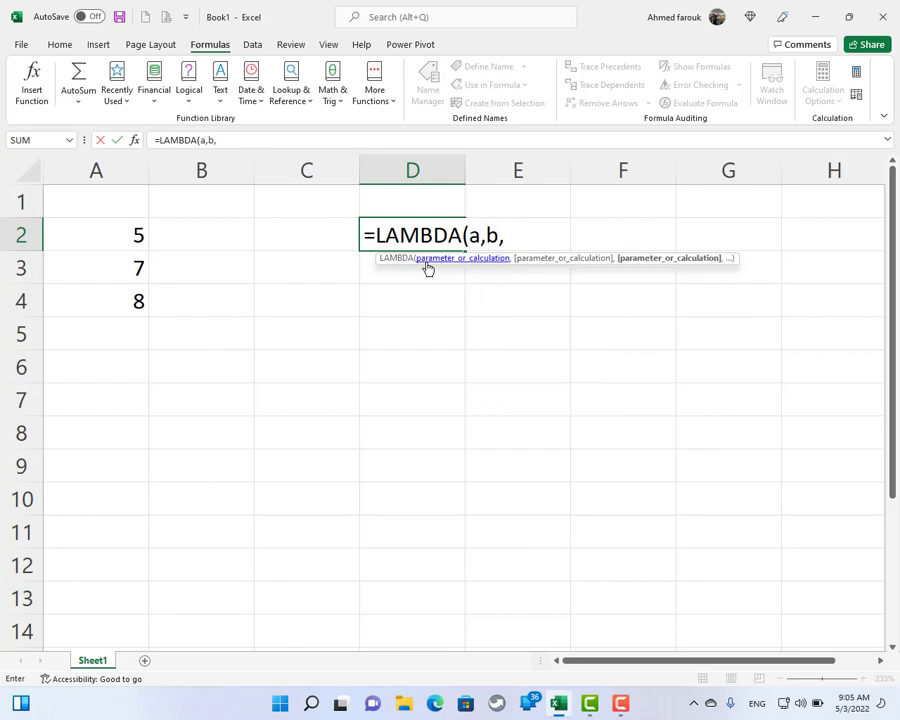
pyautogui.write(',c,')
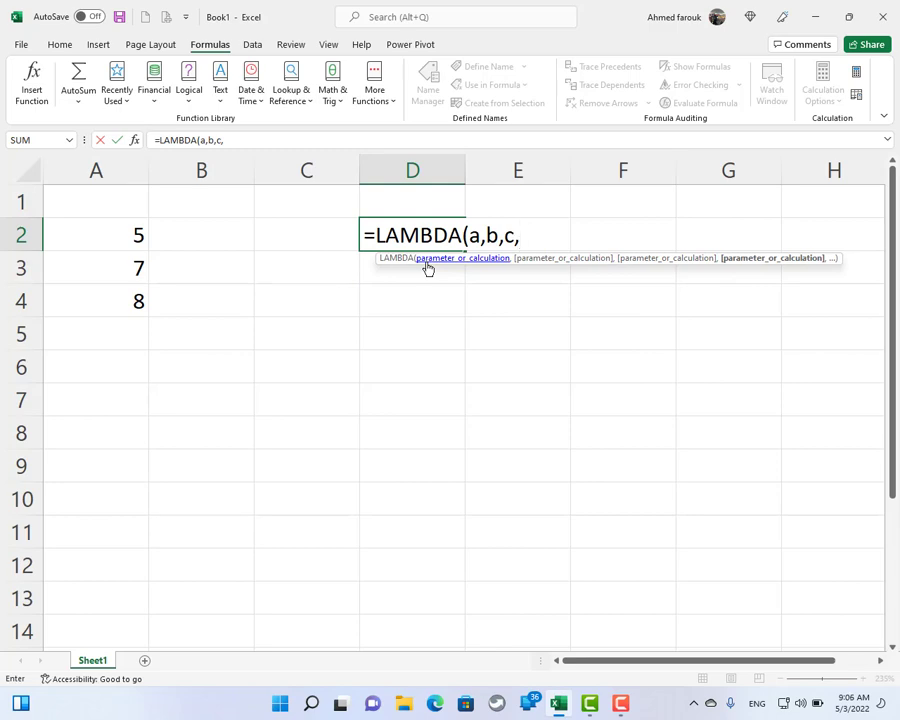
pyautogui.write('a*b*c')
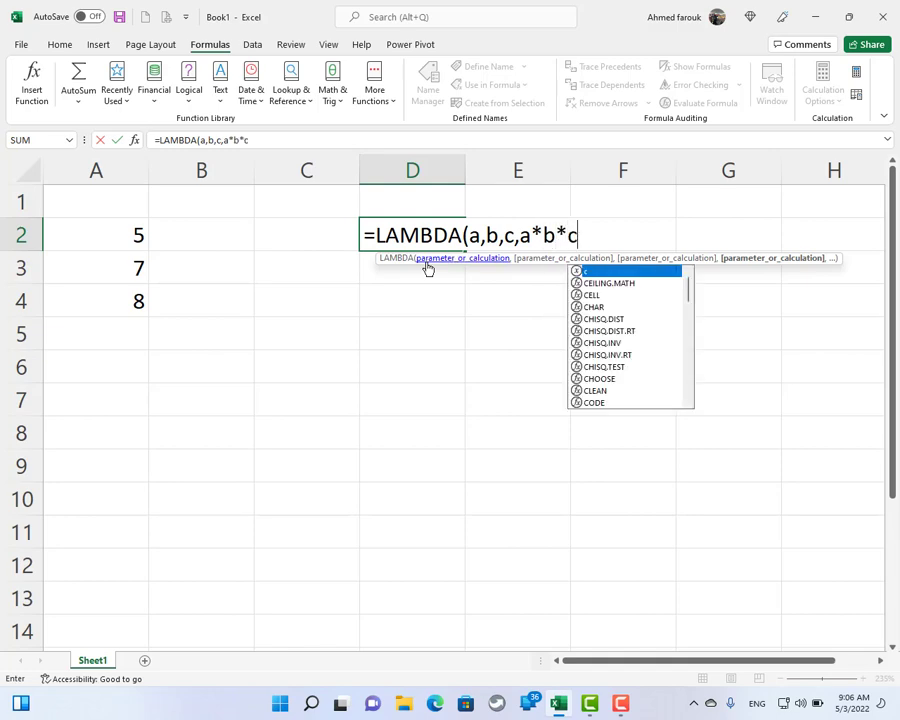
pyautogui.write(')')
pyautogui.press('Return')
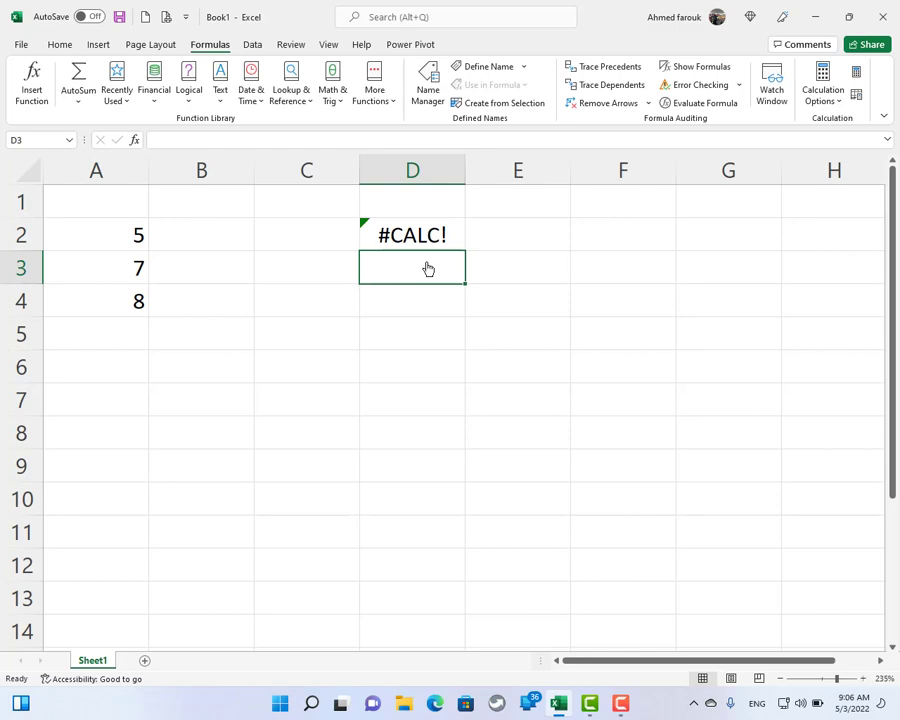
# Append the call arguments (A2,A3,A4) to the LAMBDA formula in D2
pyautogui.click(430, 232)
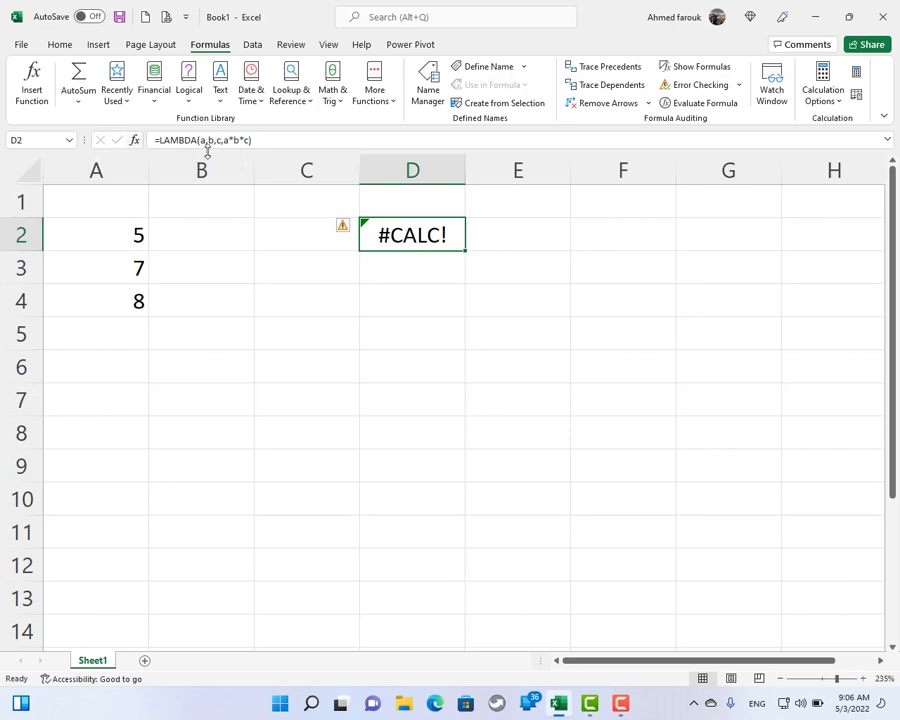
pyautogui.click(282, 142)
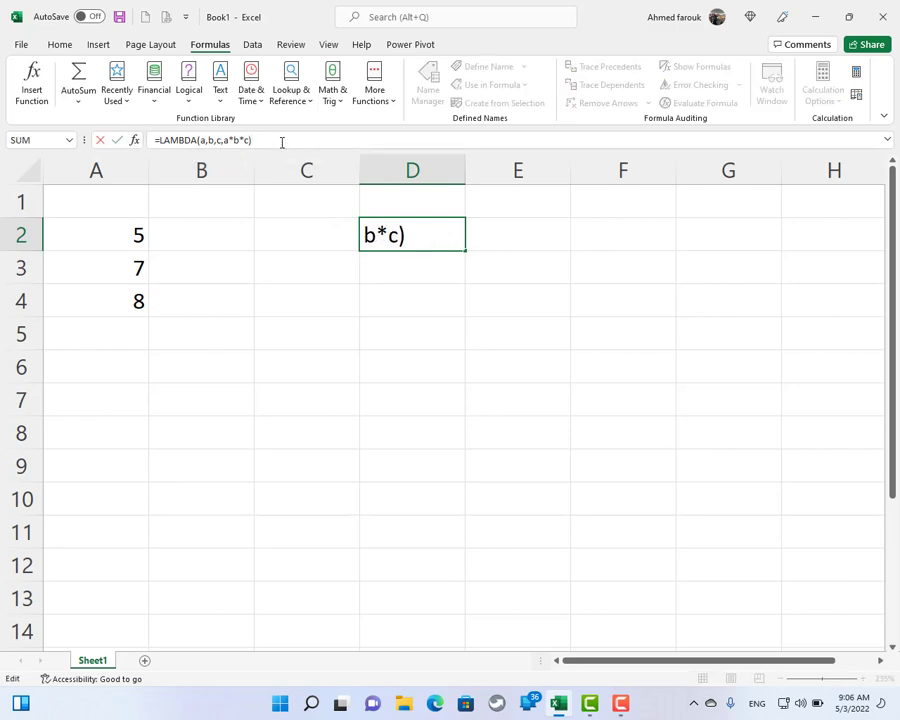
pyautogui.write('(')
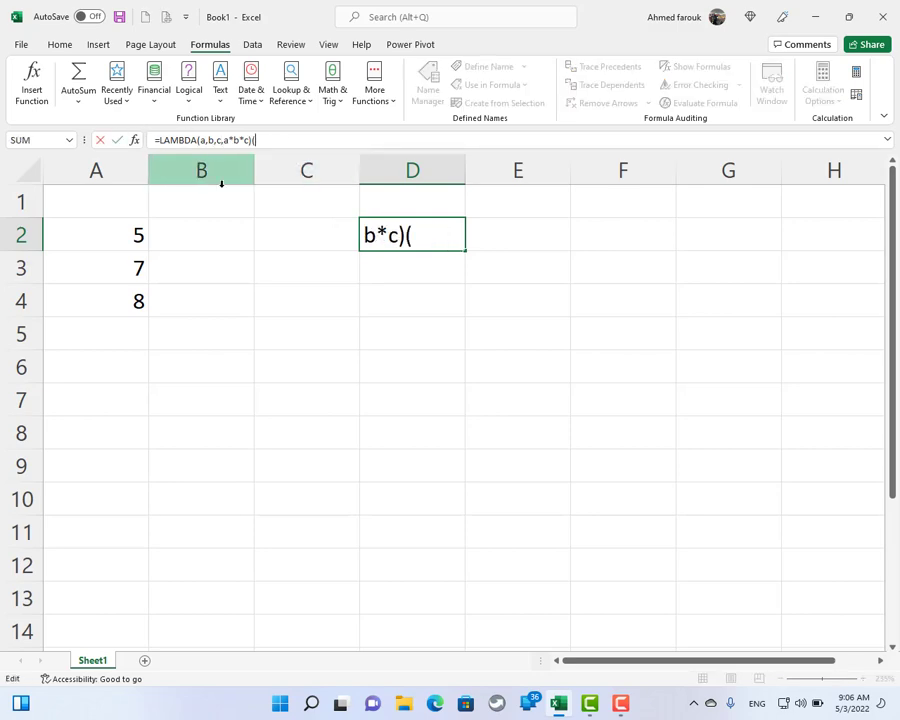
pyautogui.click(111, 238)
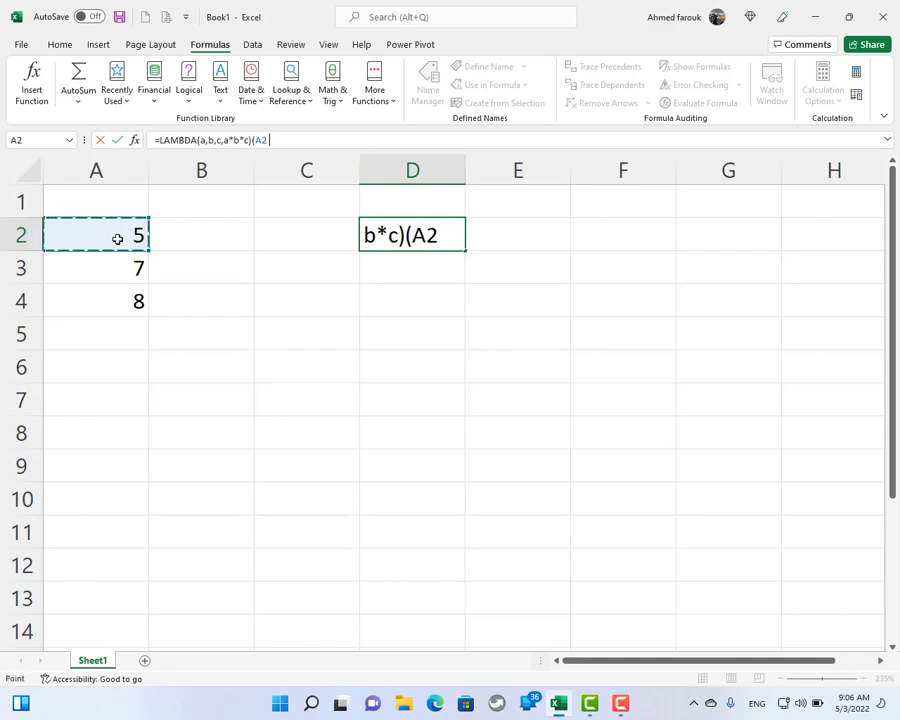
pyautogui.write(',')
pyautogui.click(121, 265)
pyautogui.write(',')
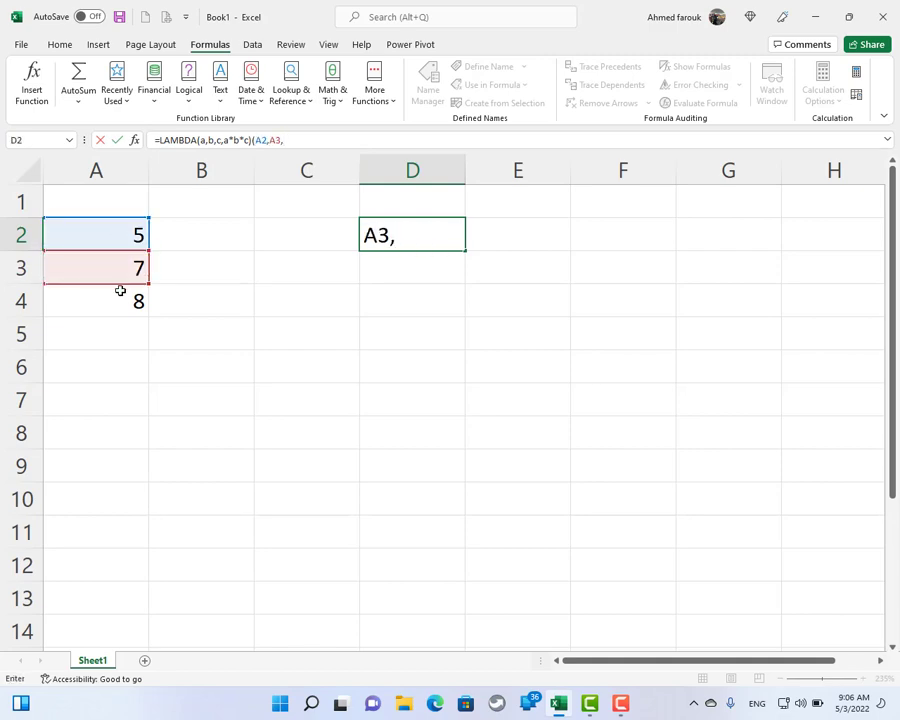
pyautogui.click(120, 290)
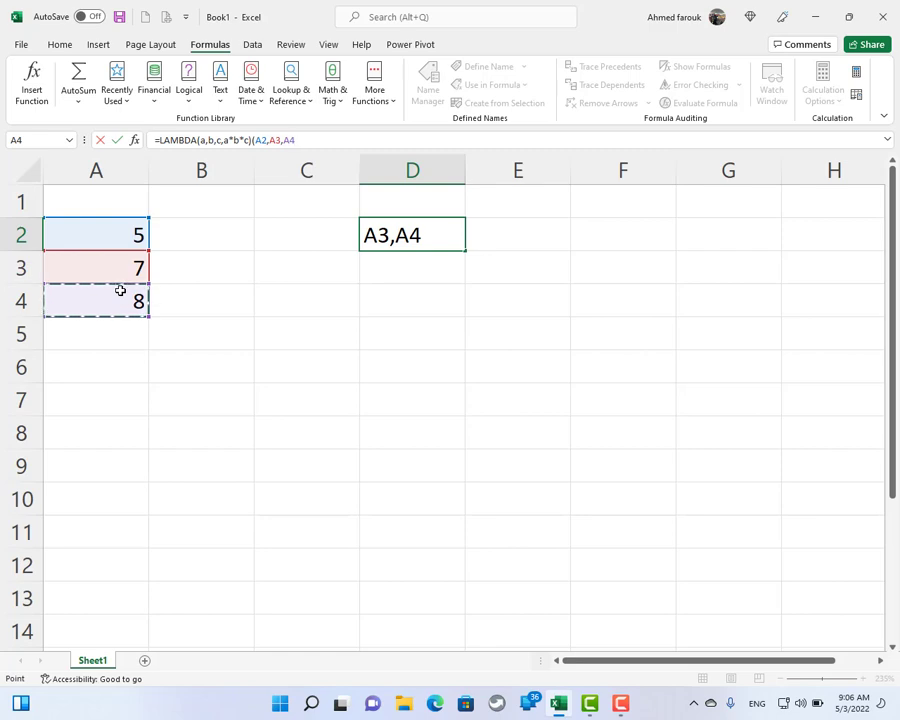
pyautogui.write(')')
pyautogui.press('Return')
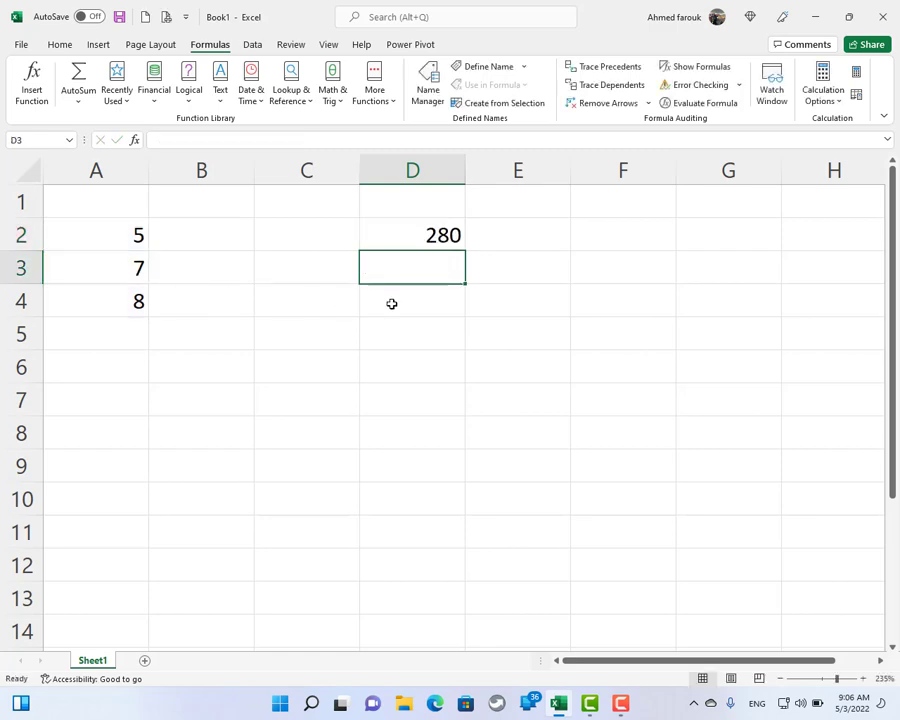
# Copy =LAMBDA(a,b,c,a*b*c) from D2's formula without its cell arguments, and discard the edit to the cell
pyautogui.click(456, 238)
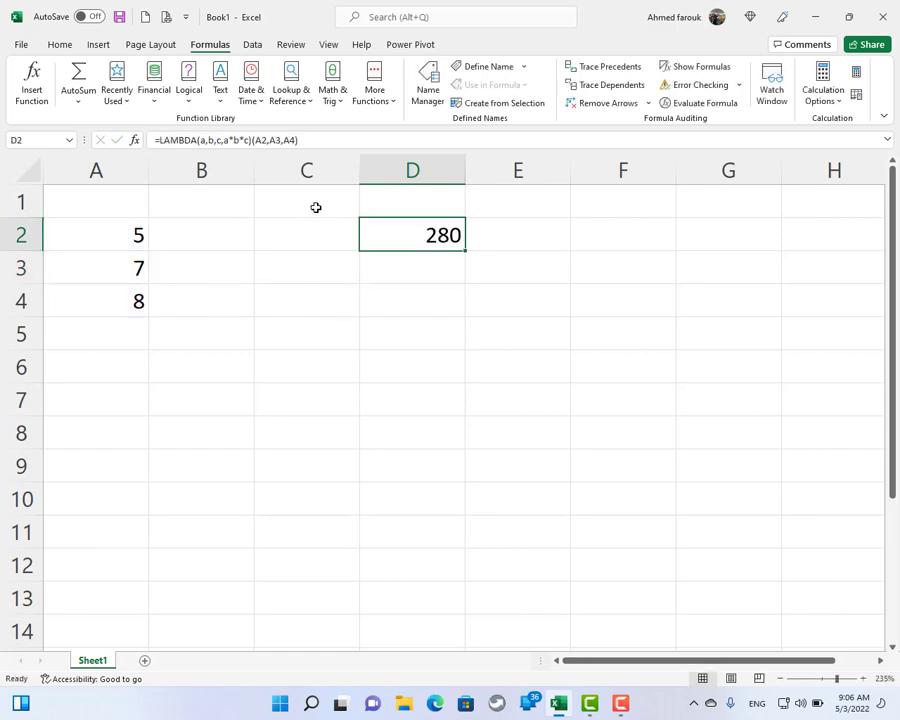
pyautogui.doubleClick(268, 141)
pyautogui.moveTo(270, 143); pyautogui.dragTo(310, 140)
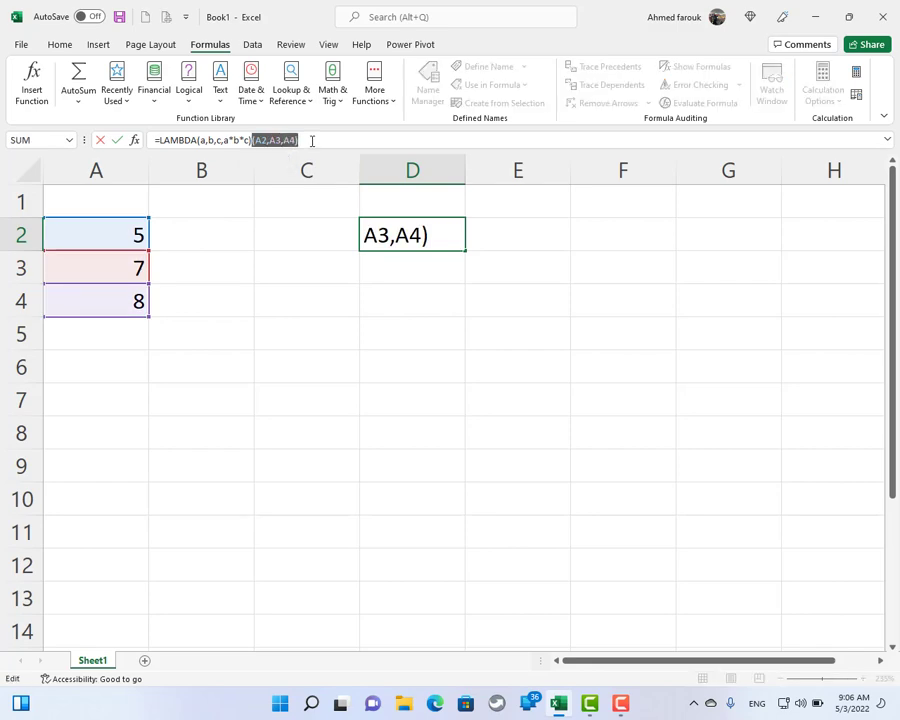
pyautogui.press('BackSpace')
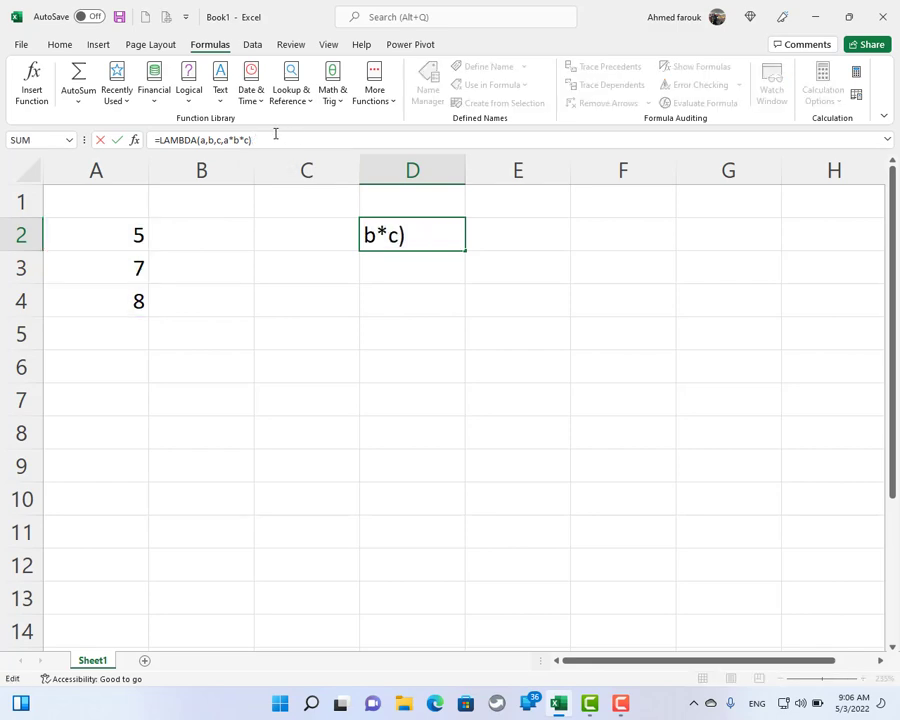
pyautogui.moveTo(255, 142); pyautogui.dragTo(154, 134)
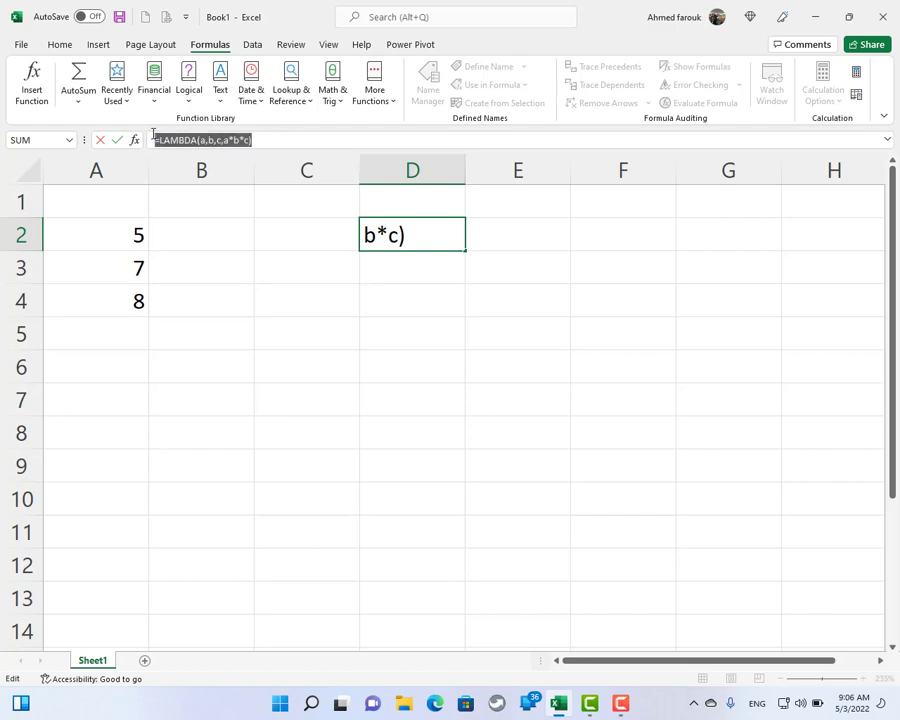
pyautogui.press('Escape')
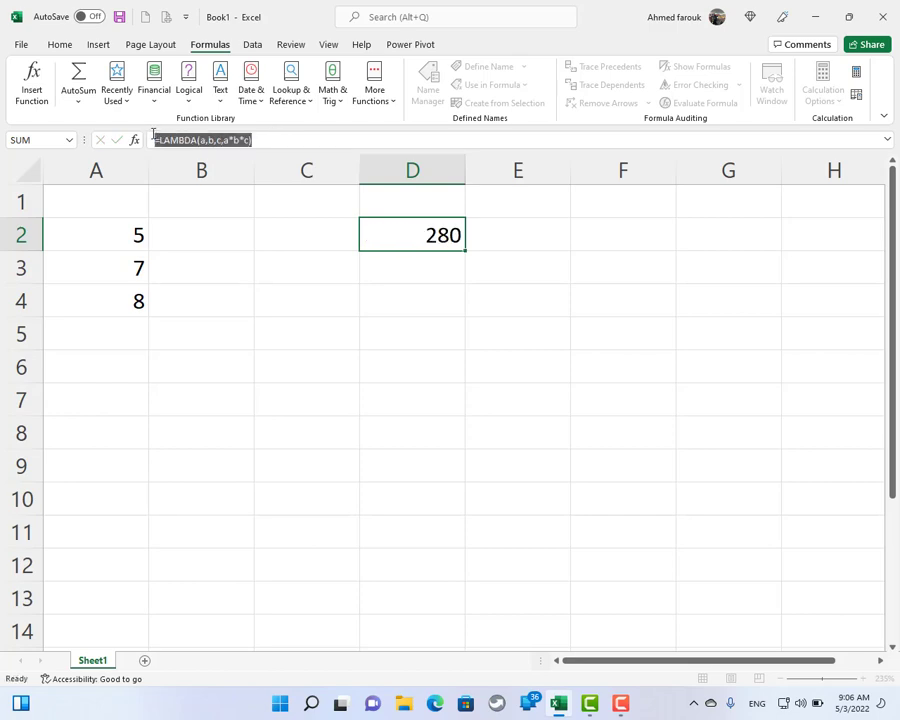
# Define a workbook-scope name custommultiply that refers to the copied =LAMBDA(a,b,c,a*b*c)
pyautogui.click(484, 67)
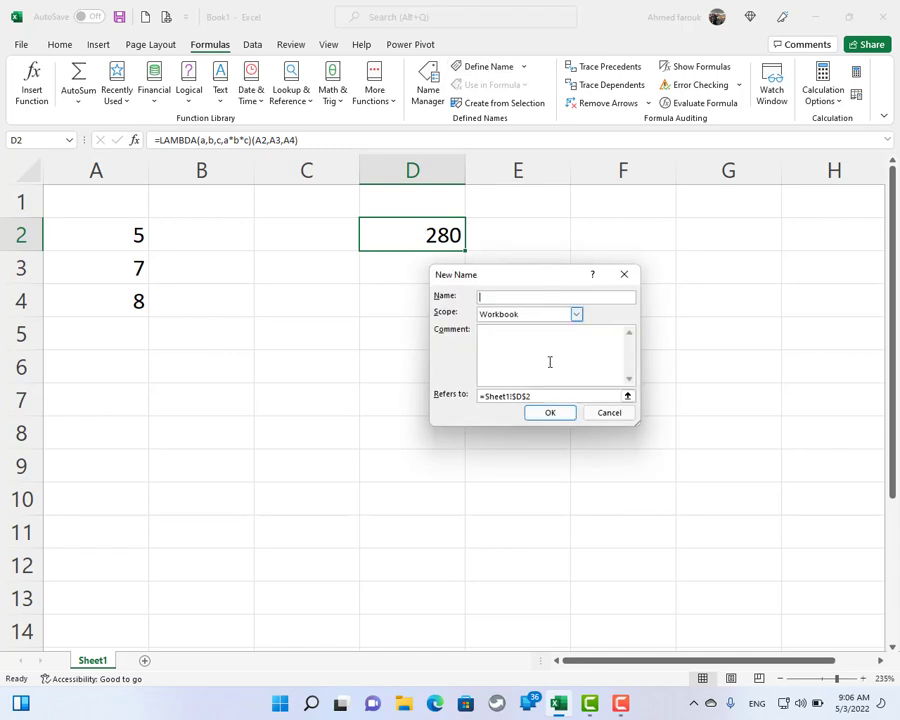
pyautogui.click(543, 394)
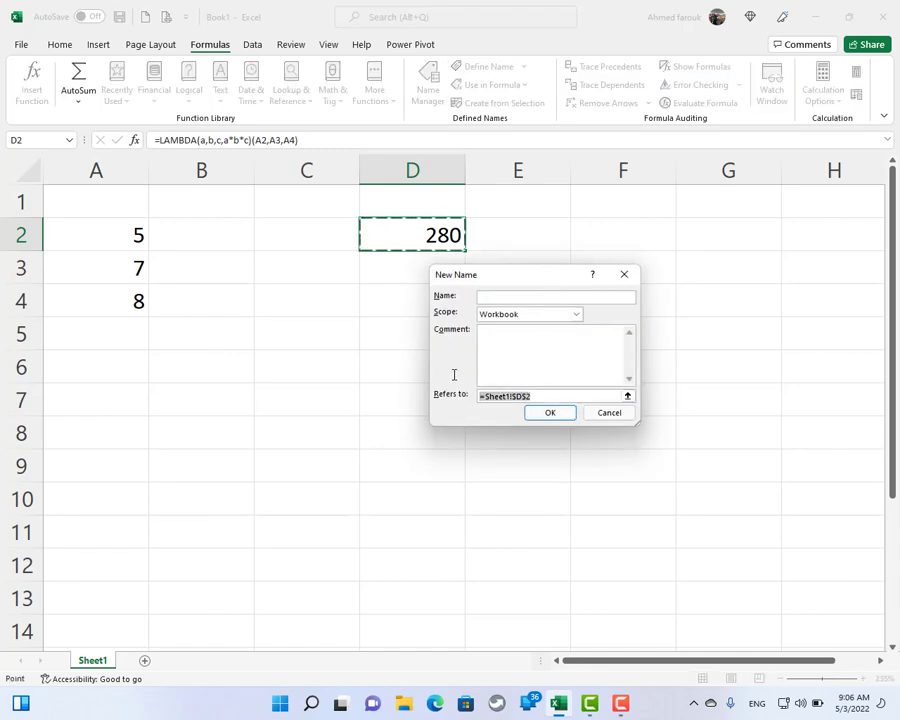
pyautogui.hotkey('ctrl', 'v')
pyautogui.click(528, 298)
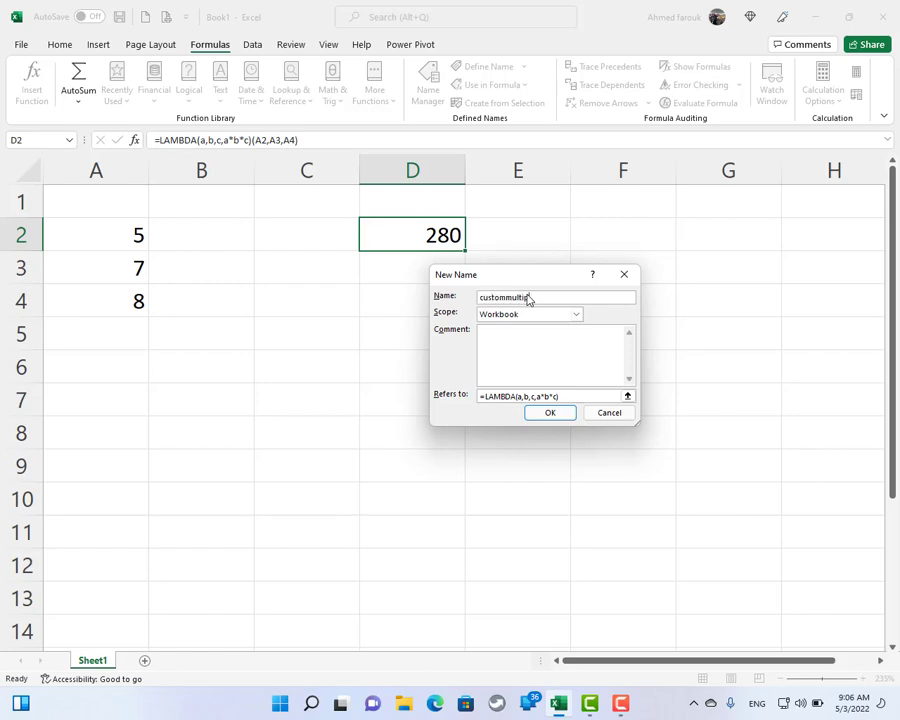
pyautogui.click(558, 414)
# Enter a custommultiply formula in cell D4 with A2, A3 and A4 as its arguments
pyautogui.click(383, 301)
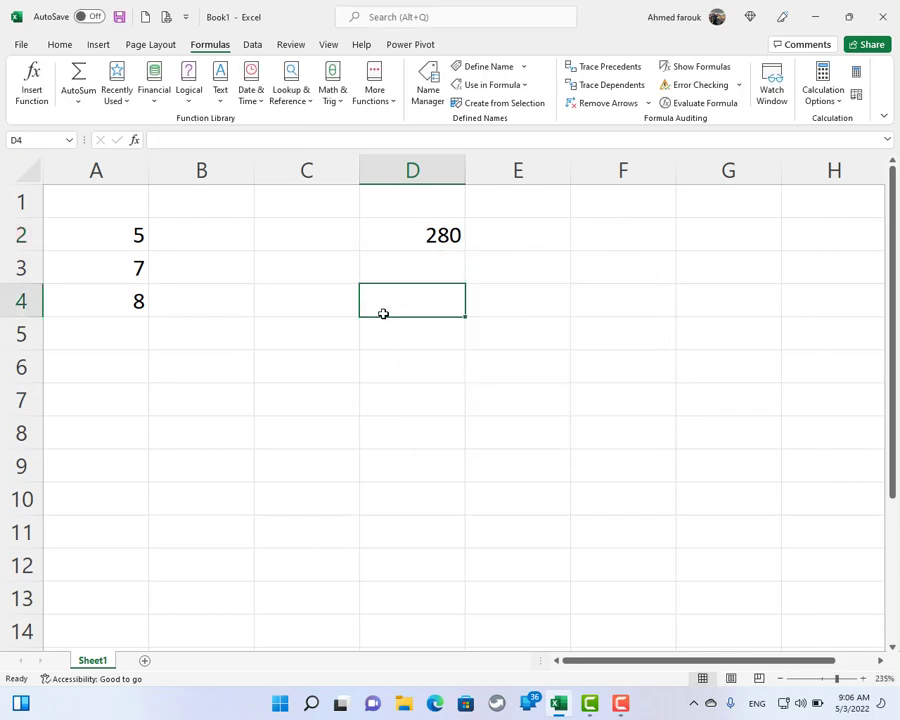
pyautogui.write('=cum')
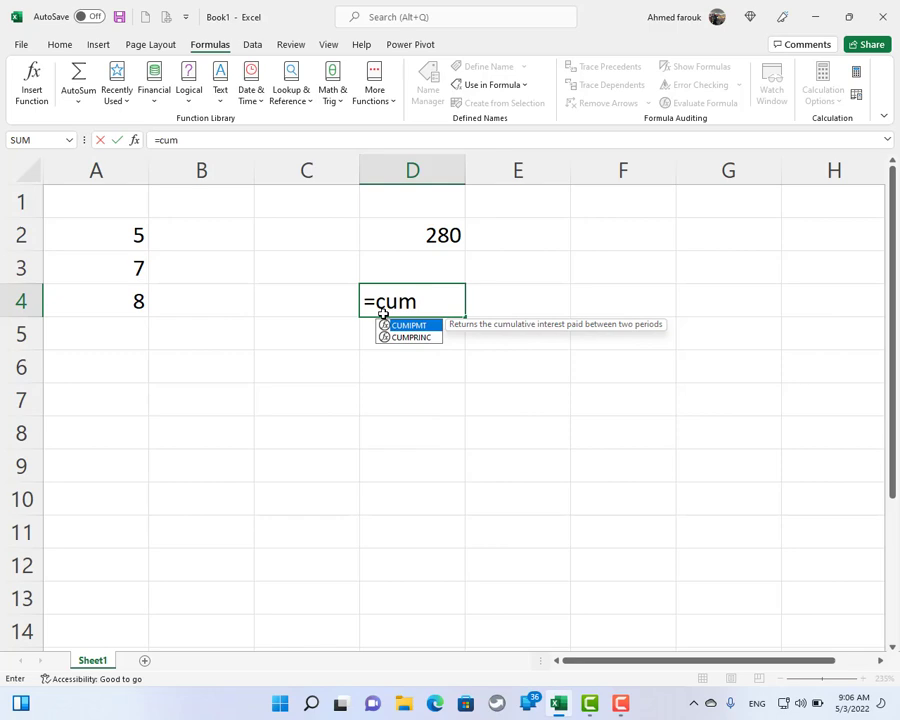
pyautogui.press('BackSpace')
pyautogui.write('s')
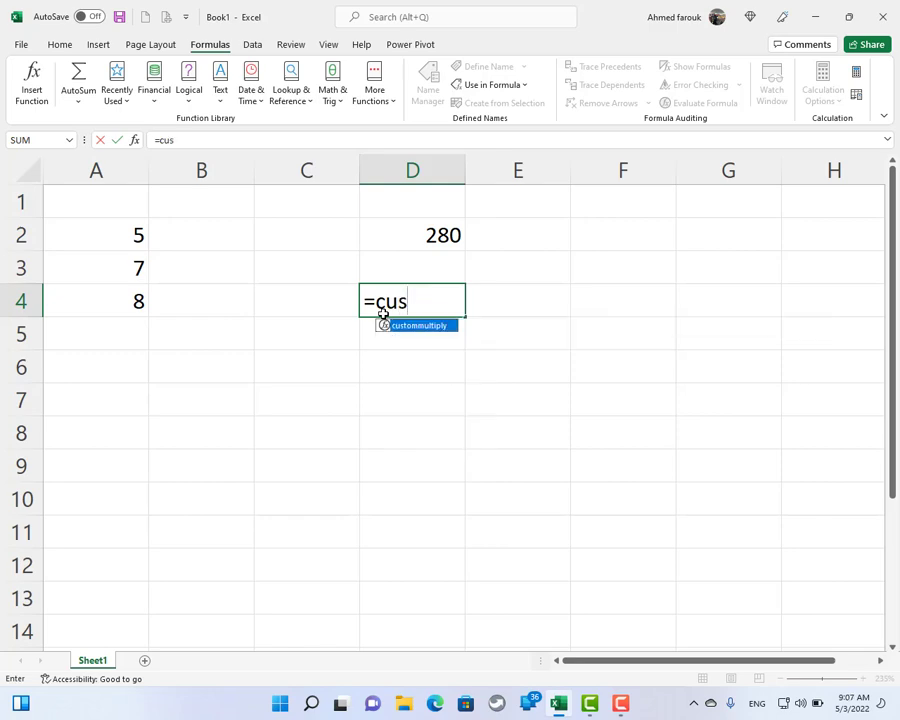
pyautogui.press('Tab')
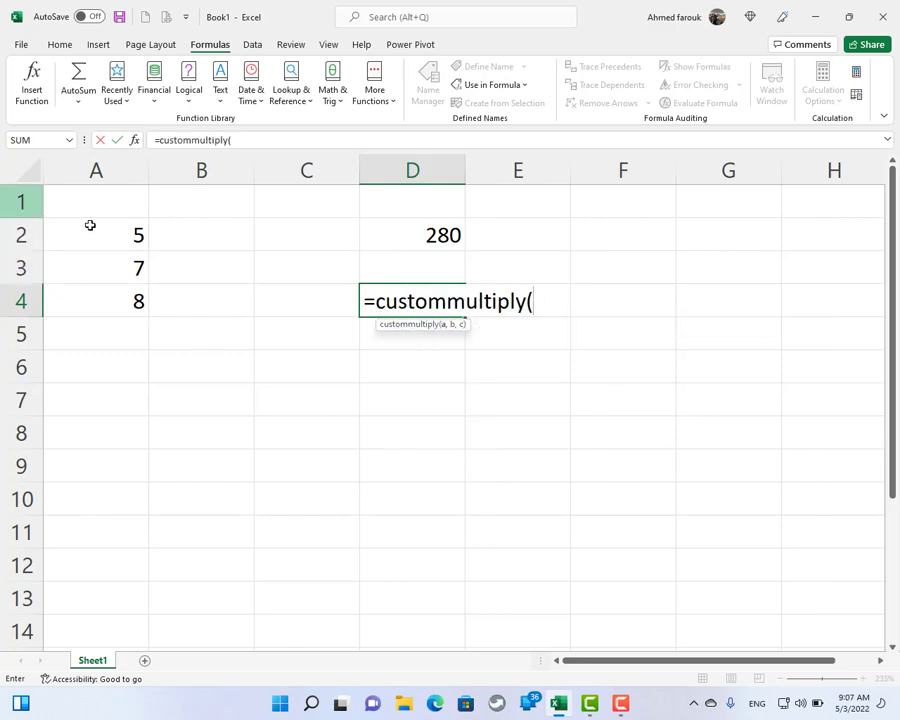
pyautogui.click(114, 230)
pyautogui.write(',')
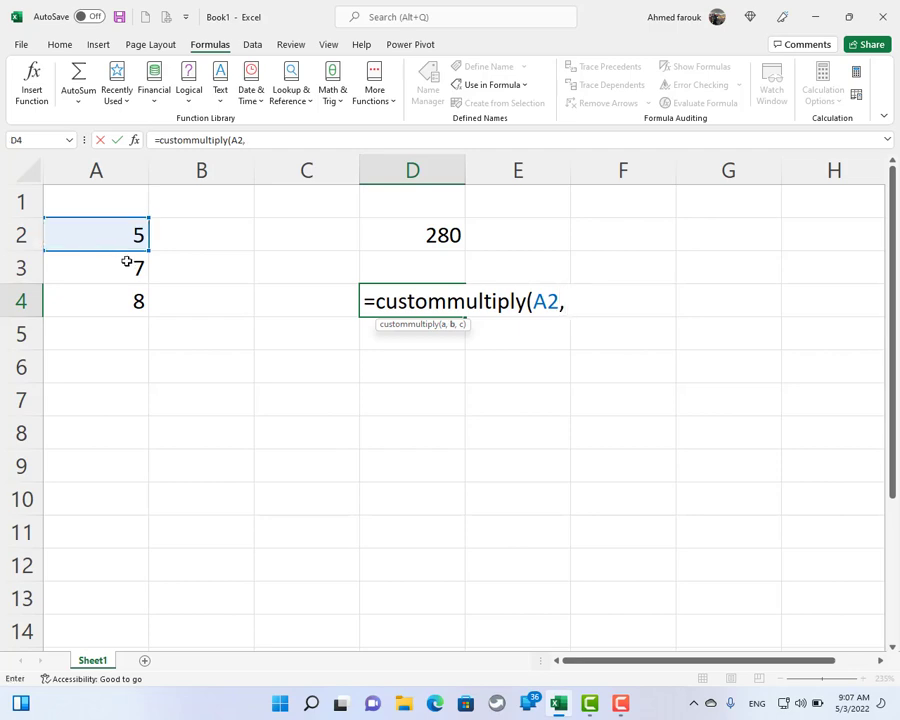
pyautogui.click(127, 267)
pyautogui.write(',')
pyautogui.click(125, 296)
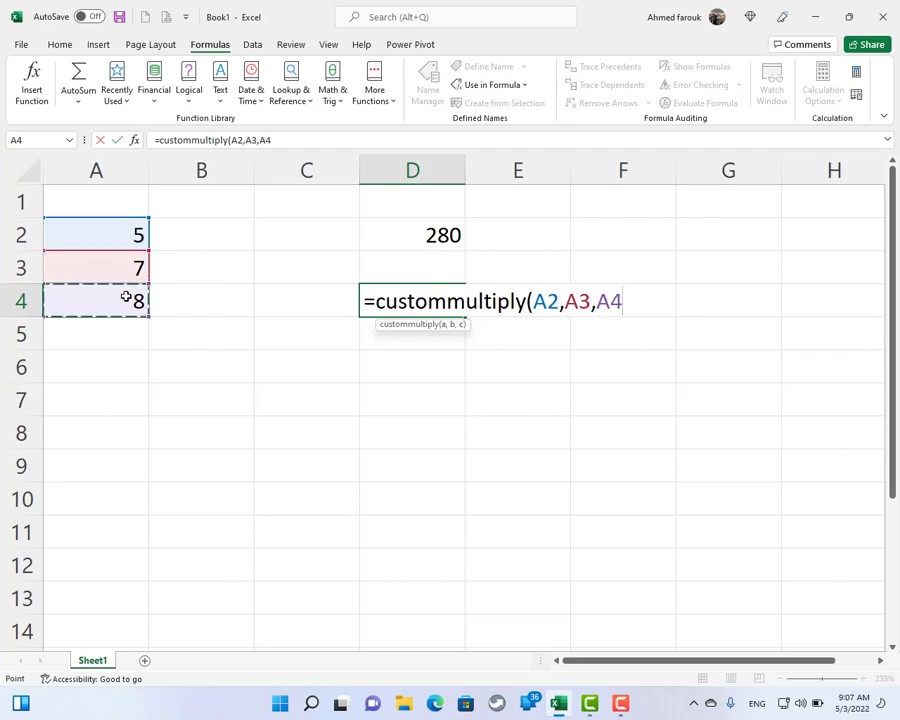
pyautogui.press('Return')
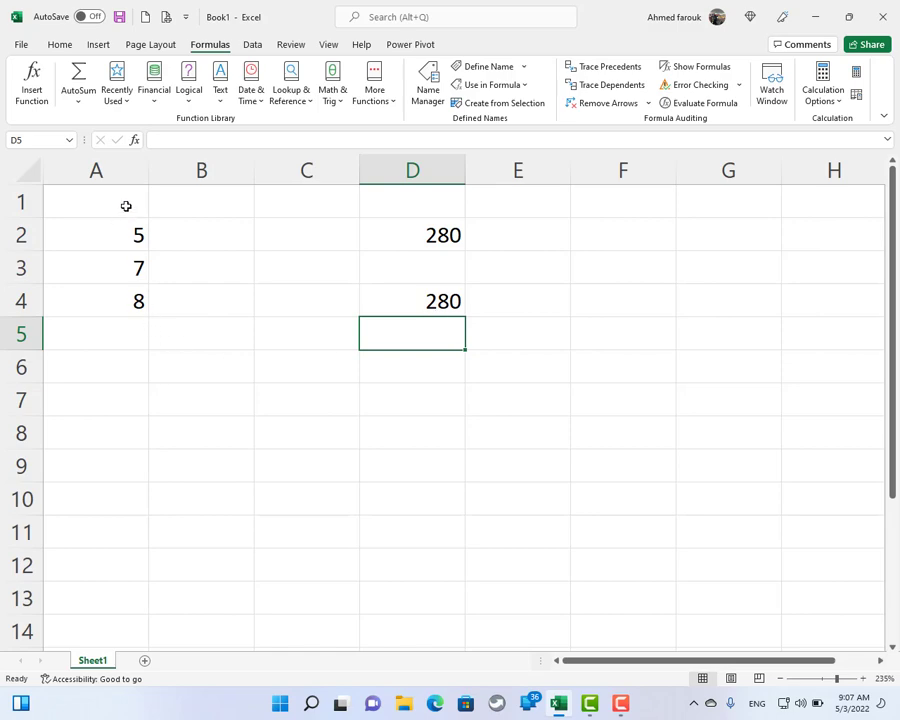
# Enter the heading "ranks" in cell A6
pyautogui.click(127, 371)
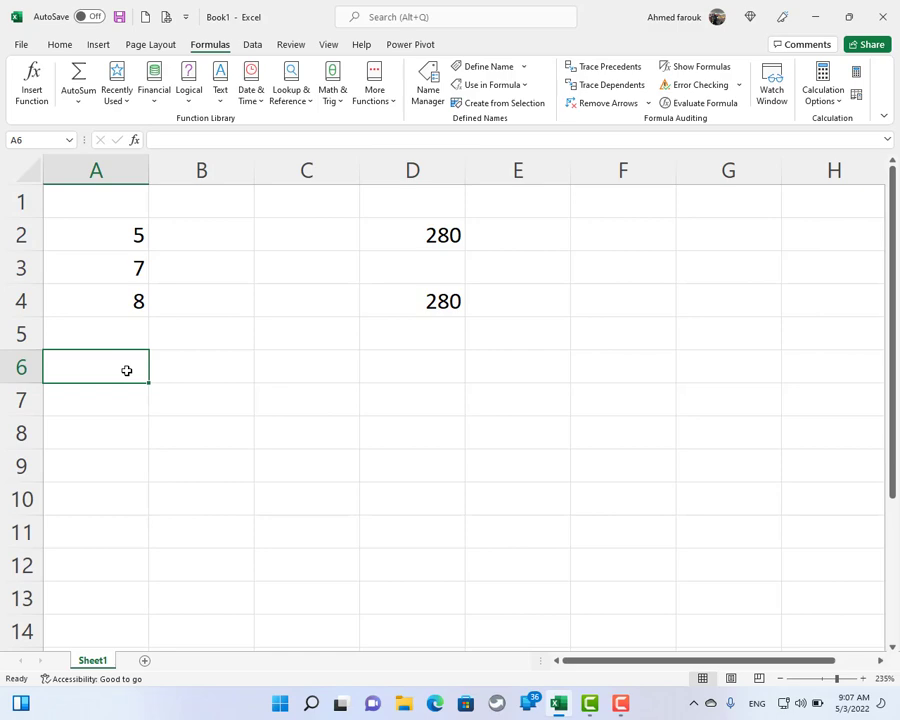
pyautogui.write('ranks')
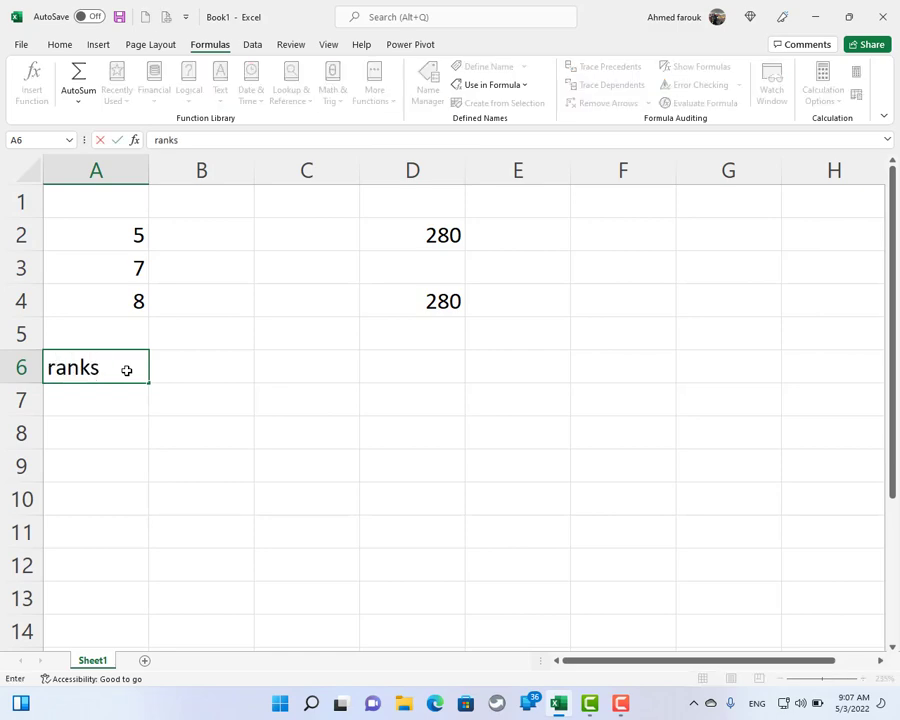
pyautogui.press('Return')
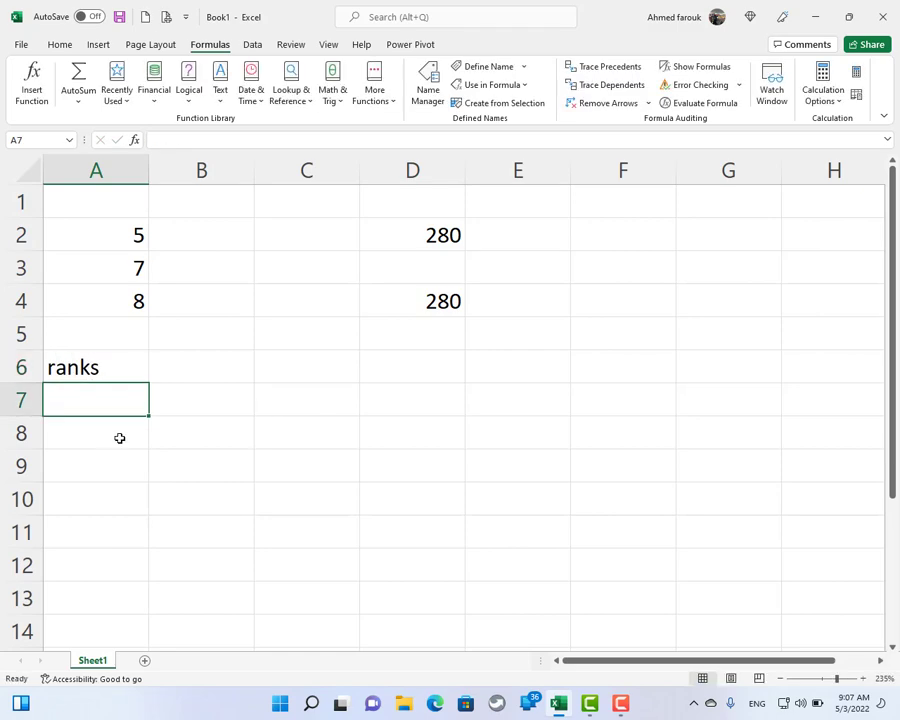
# Fill A7:A14 with the formula =RANDBETWEEN(10,100)
pyautogui.moveTo(120, 403); pyautogui.dragTo(105, 625)
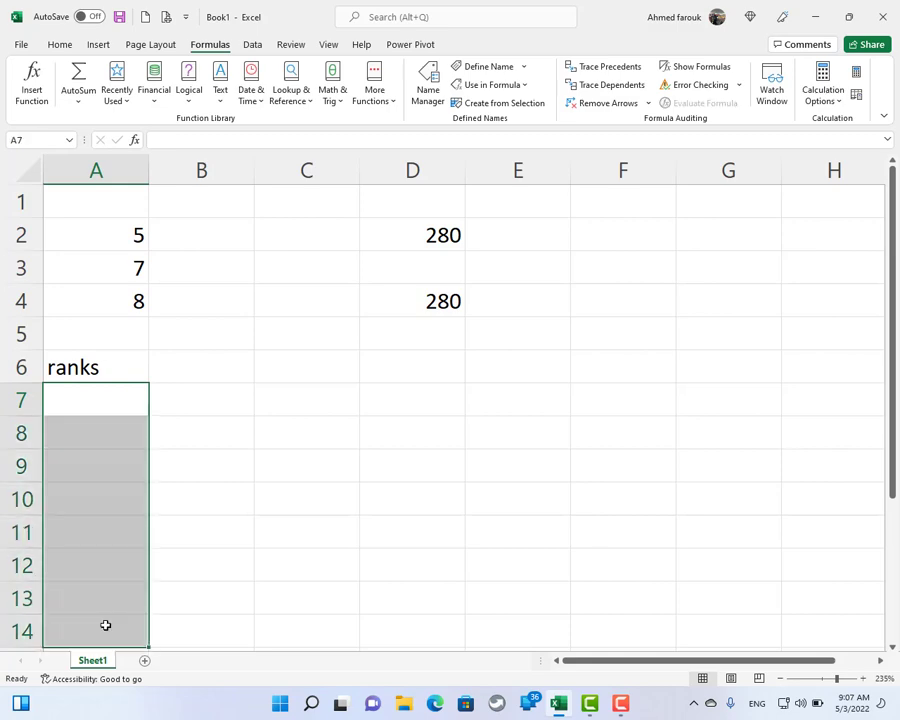
pyautogui.write('=r')
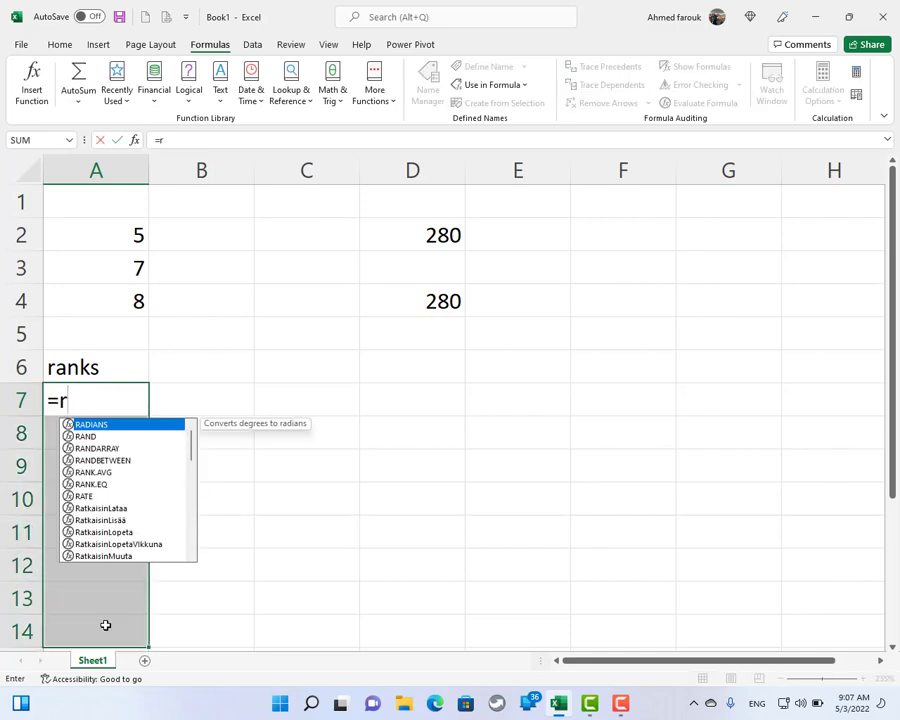
pyautogui.press('Down')
pyautogui.press('Down')
pyautogui.press('Down')
pyautogui.press('Tab')
pyautogui.write('1')
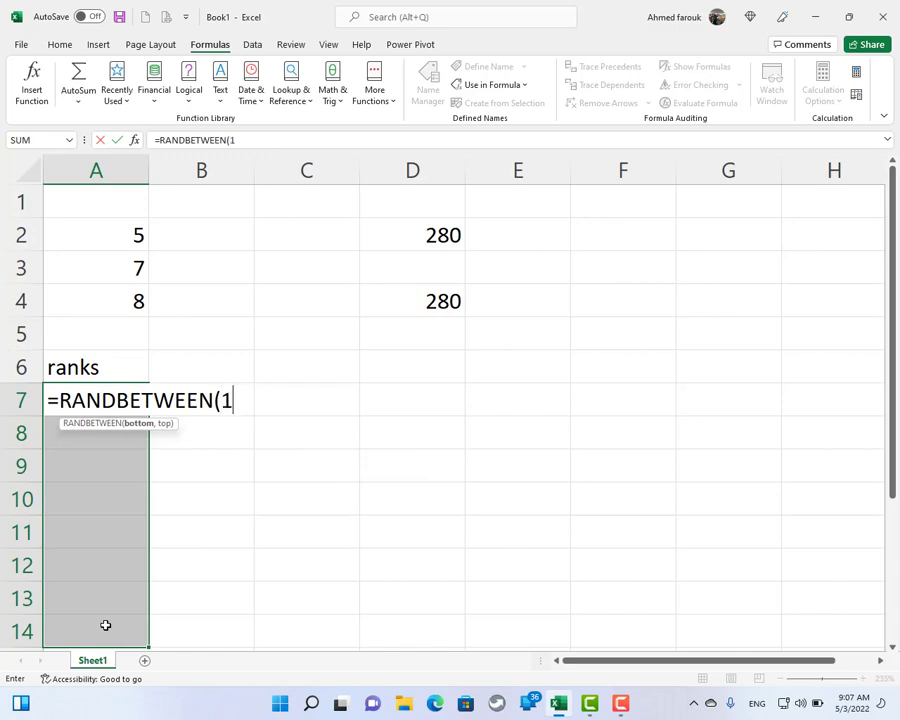
pyautogui.write('0,100')
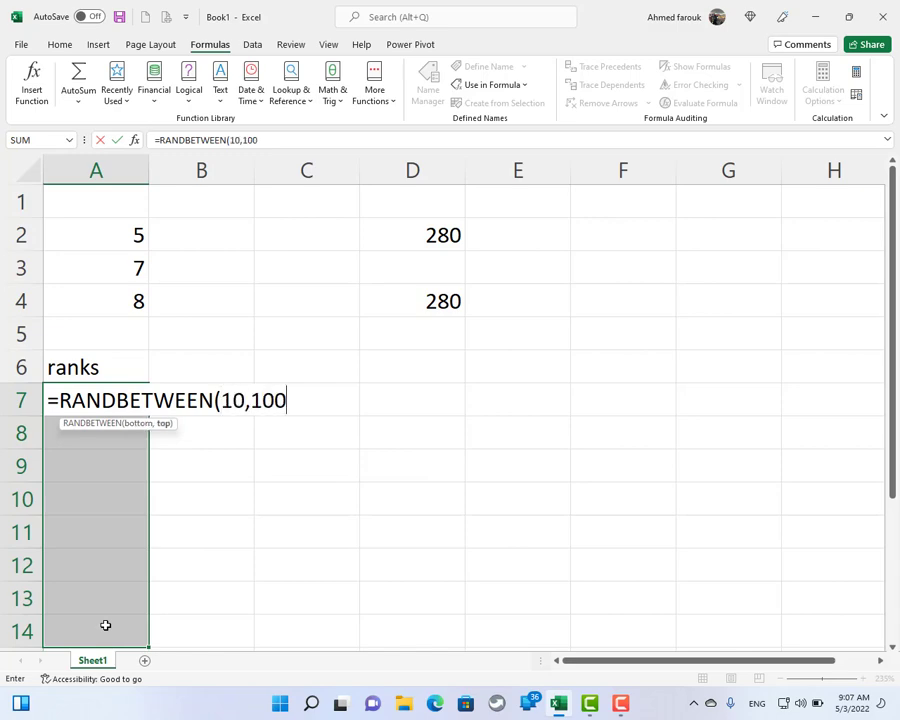
pyautogui.hotkey('ctrl', 'Return')
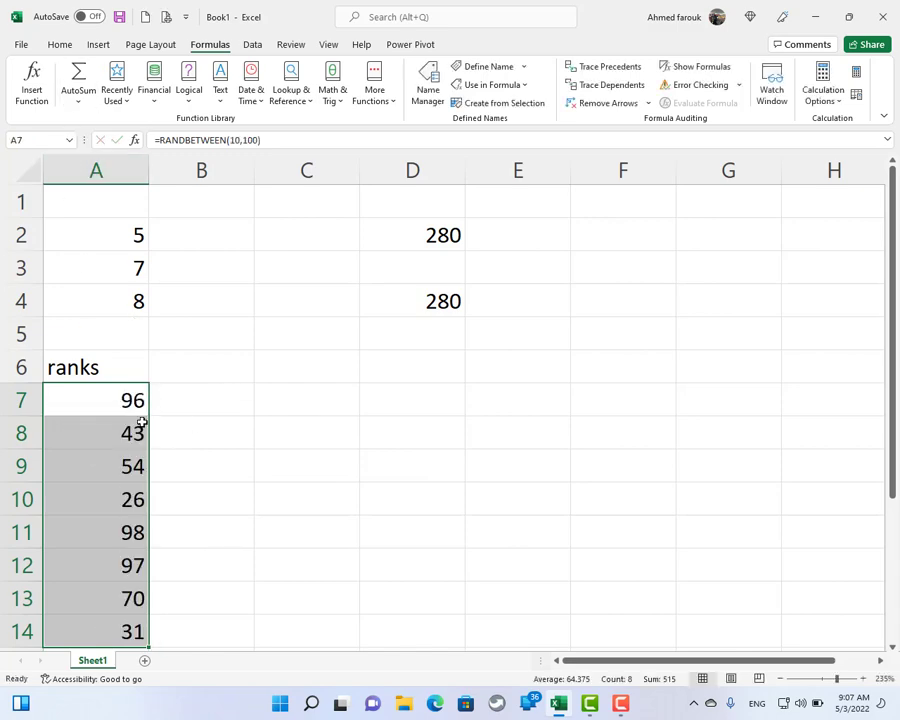
# Replace the random-number formulas in A7:A14 with their values only
pyautogui.moveTo(149, 420); pyautogui.dragTo(150, 422)
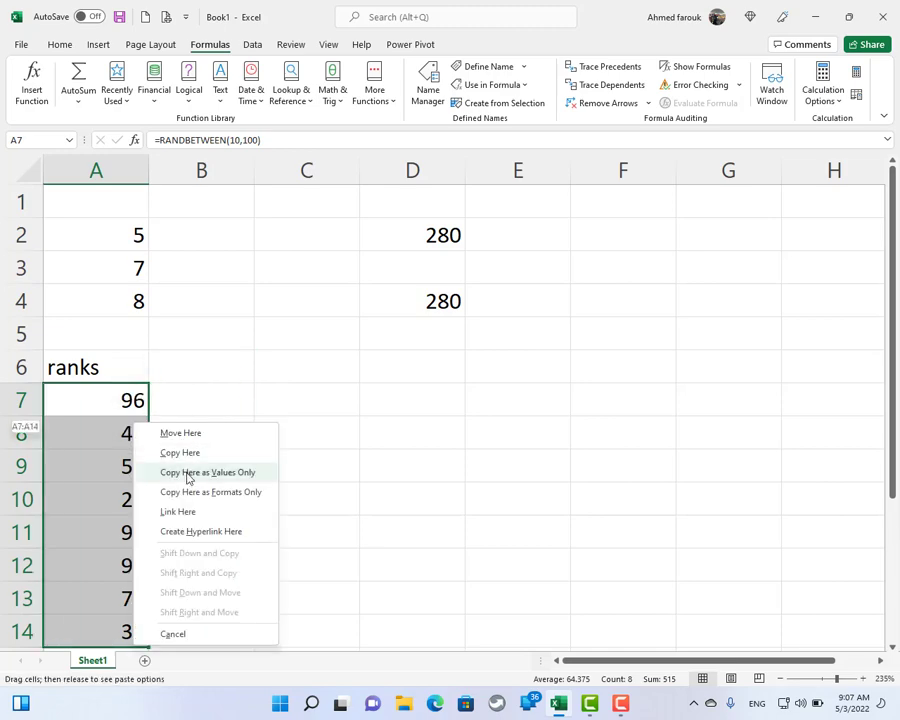
pyautogui.click(187, 474)
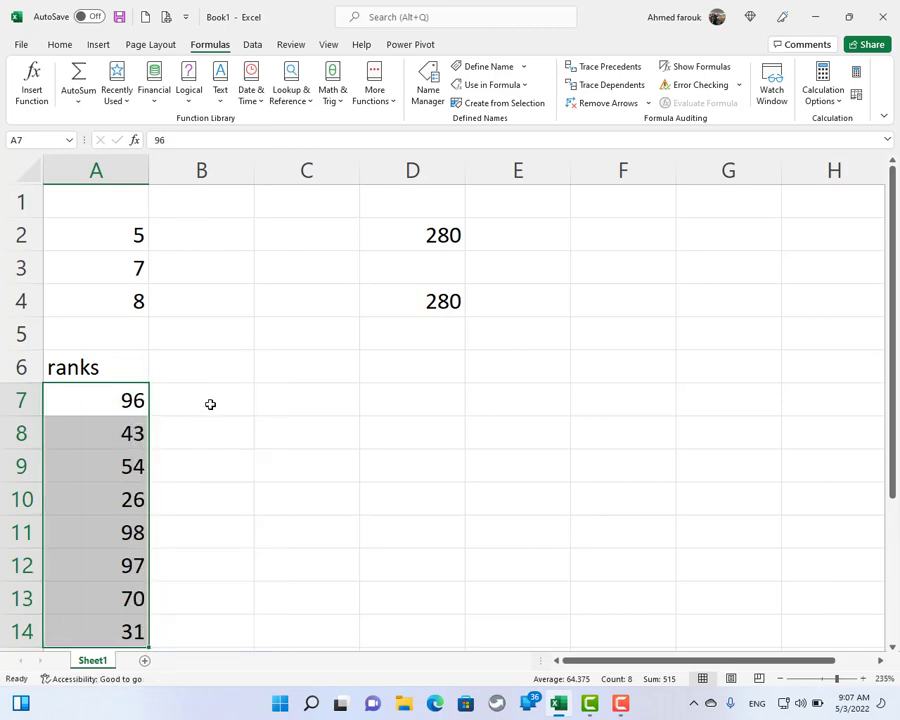
# Start an IFS formula in B7 with the condition A7>90 giving "Excellent"
pyautogui.click(210, 404)
pyautogui.scroll(-1, 210, 404)
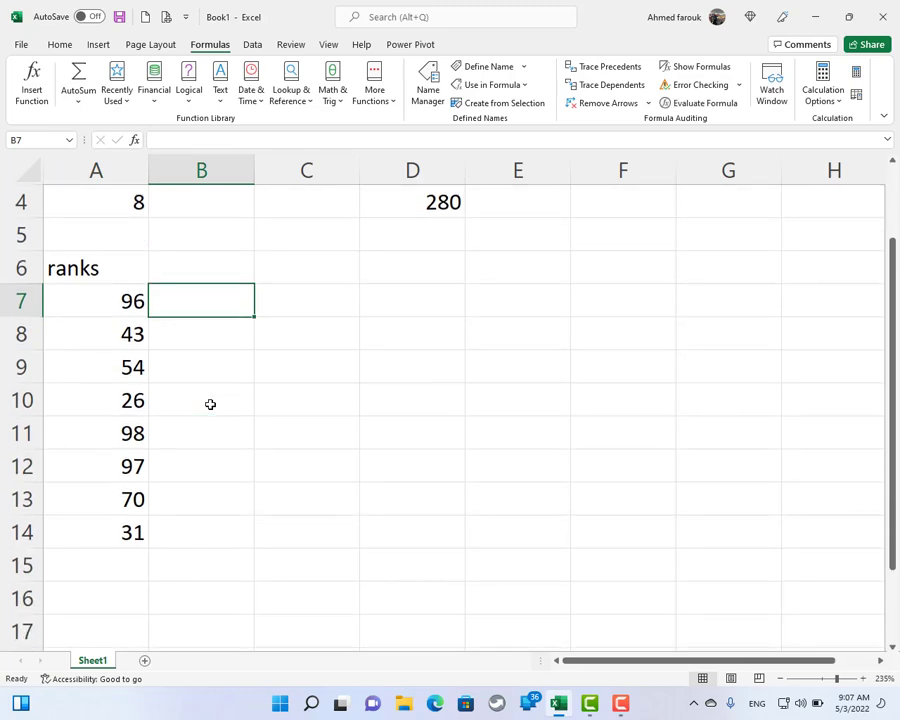
pyautogui.write('=if')
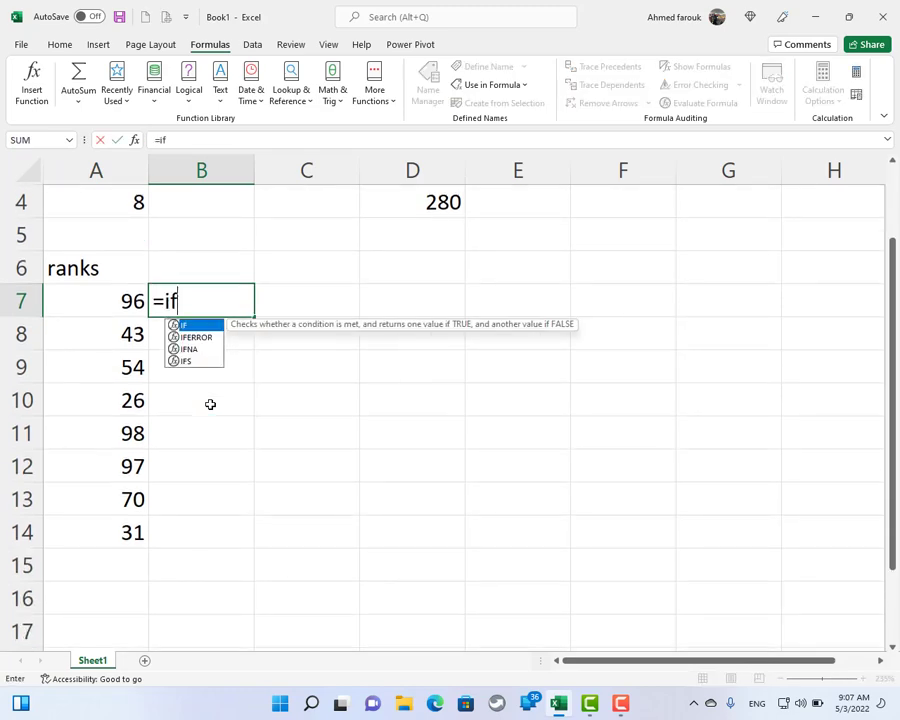
pyautogui.write('s')
pyautogui.press('Tab')
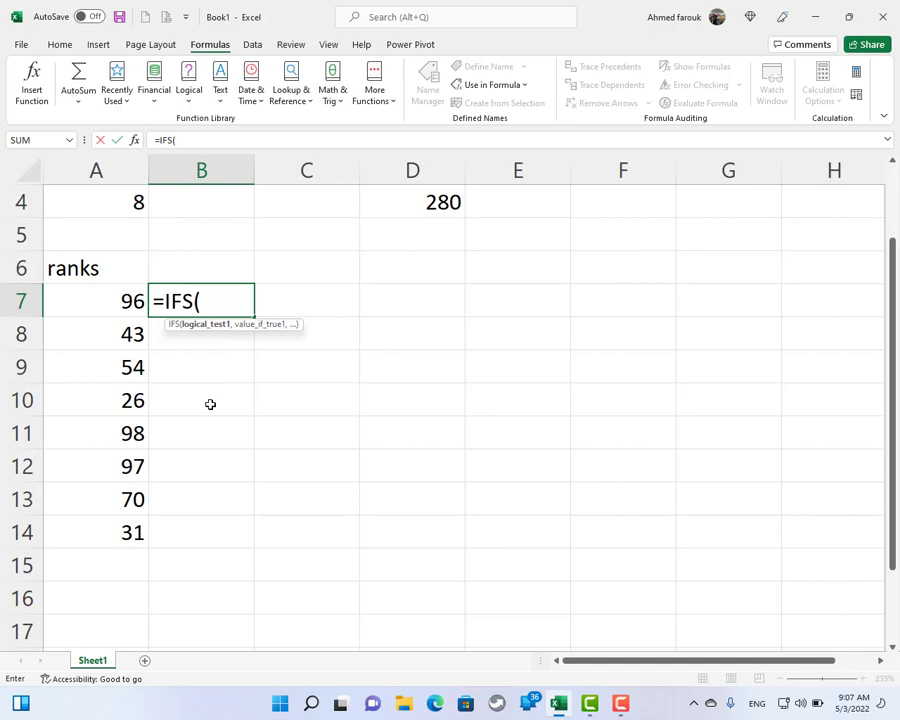
pyautogui.click(124, 296)
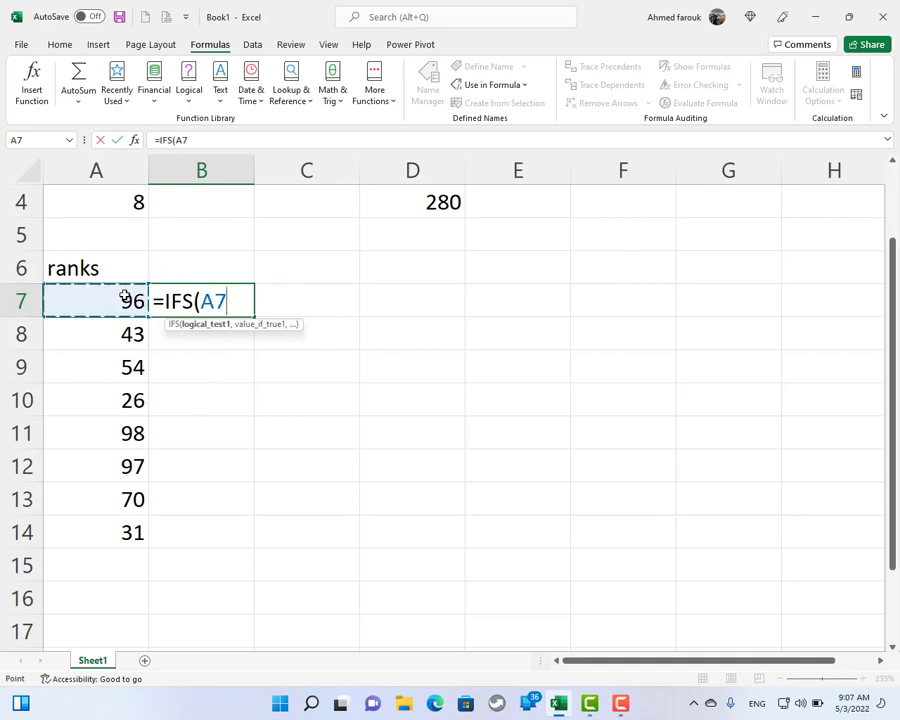
pyautogui.write('>')
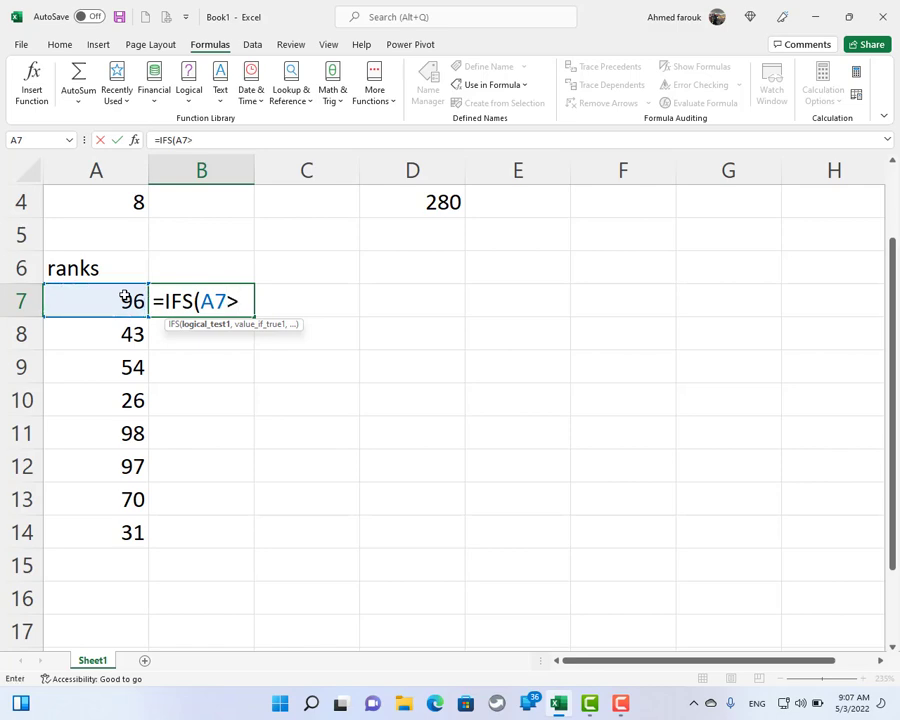
pyautogui.write('90,"')
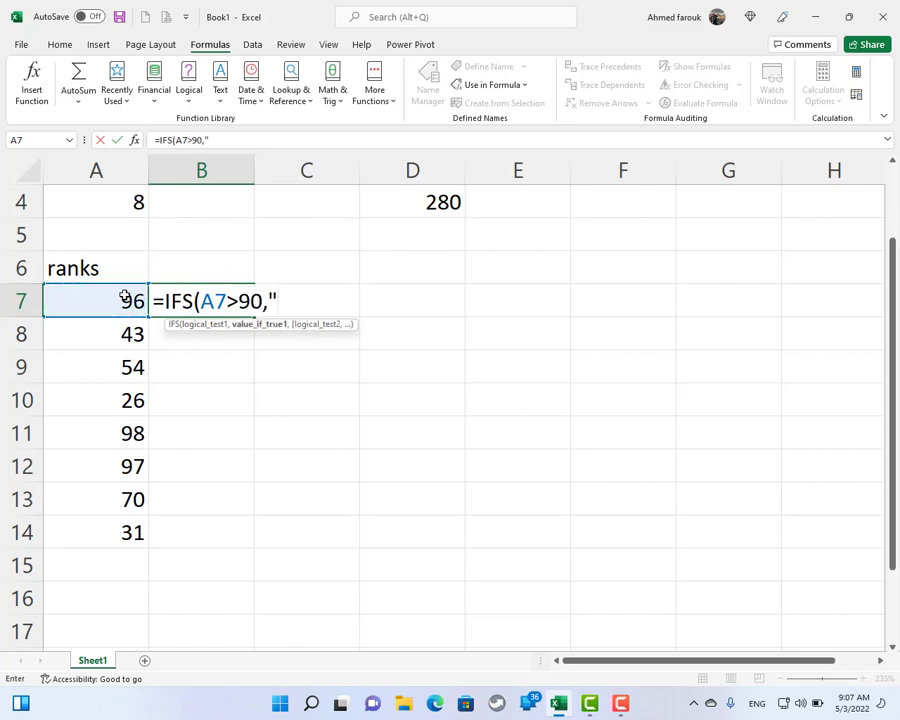
pyautogui.write('Excel')
pyautogui.press('BackSpace')
pyautogui.write('lemt')
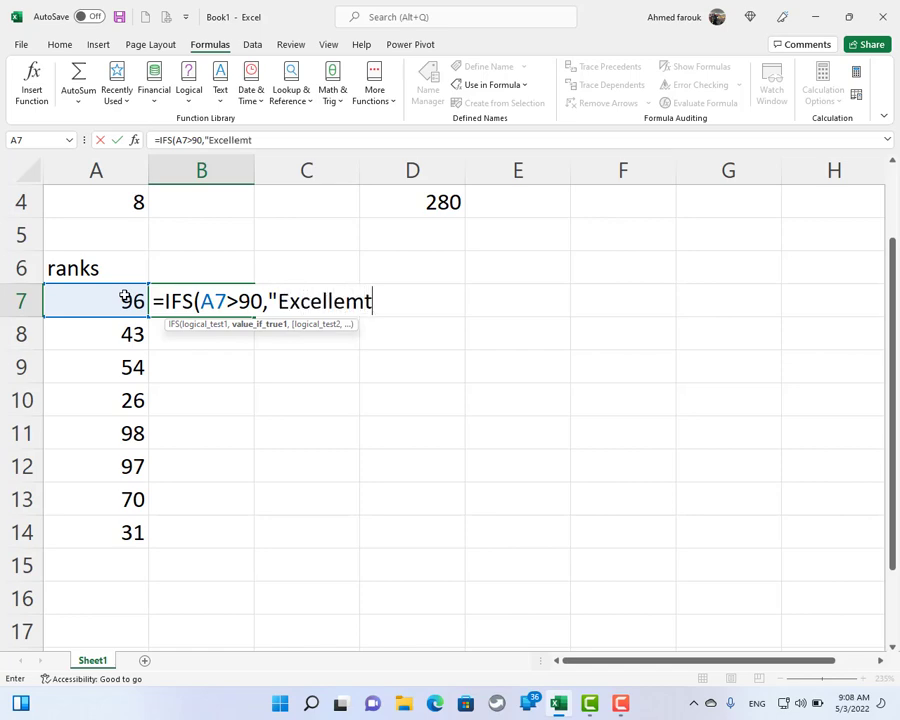
pyautogui.write('"')
pyautogui.press('BackSpace')
pyautogui.press('BackSpace')
pyautogui.press('BackSpace')
pyautogui.write('nt",')
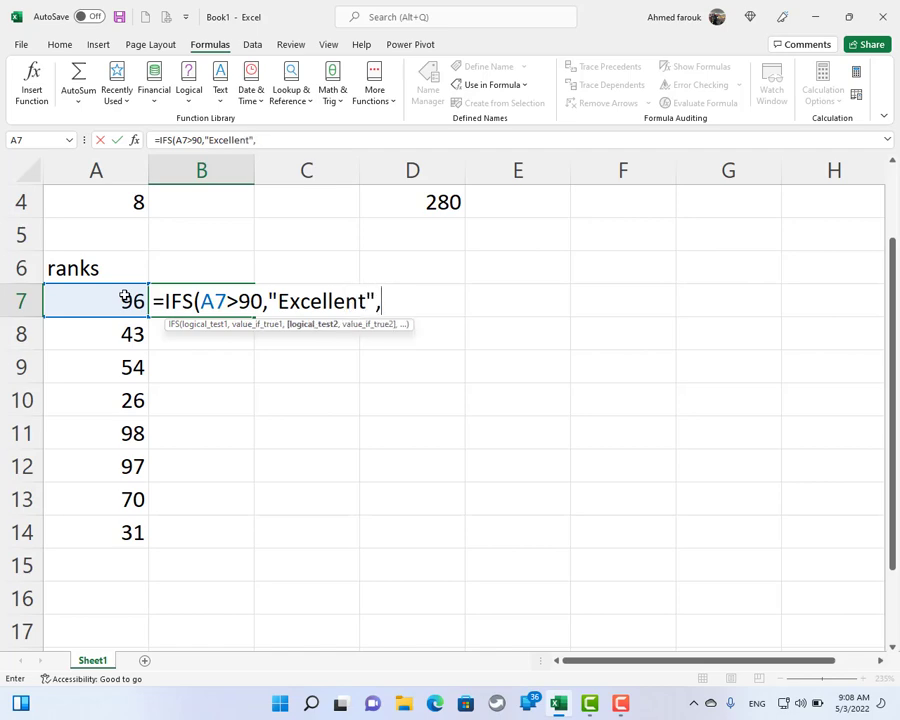
# Add the conditions A7>80 giving "very good" and A7>70 giving "good" to the IFS formula
pyautogui.click(124, 296)
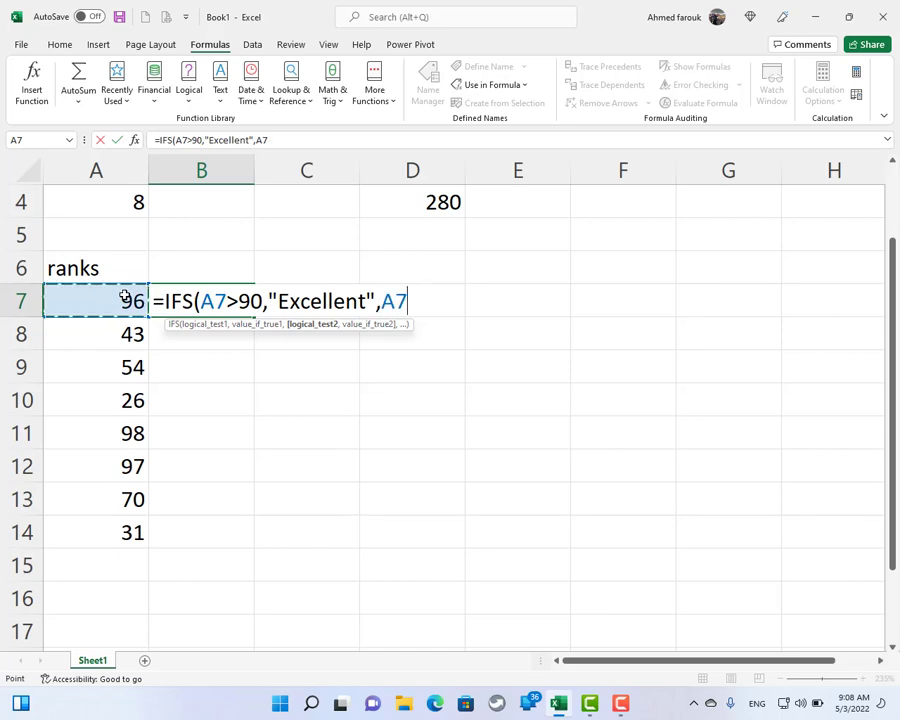
pyautogui.write('>80')
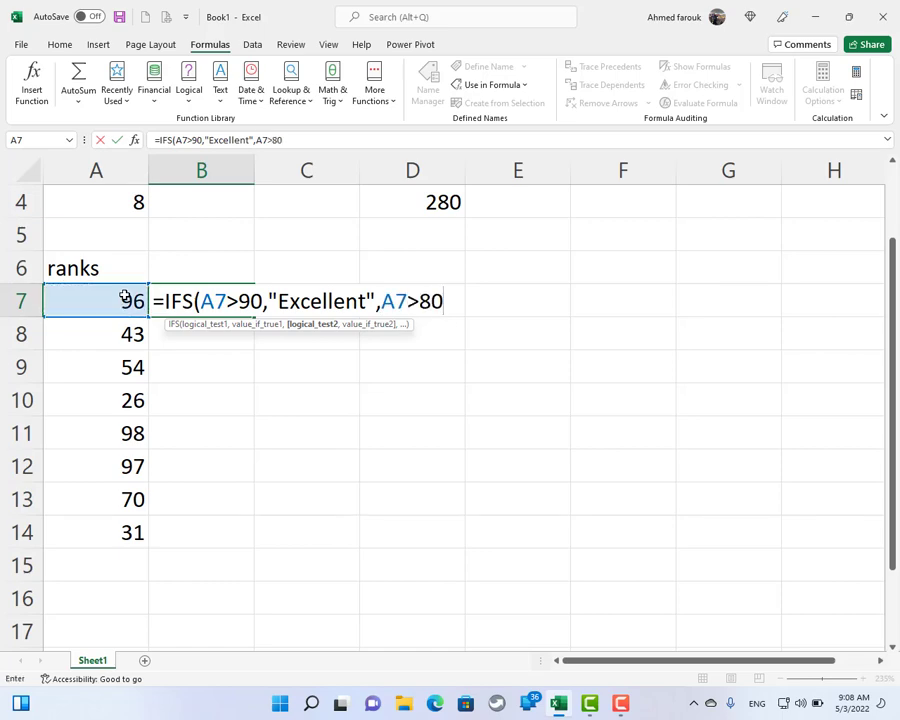
pyautogui.write(',"')
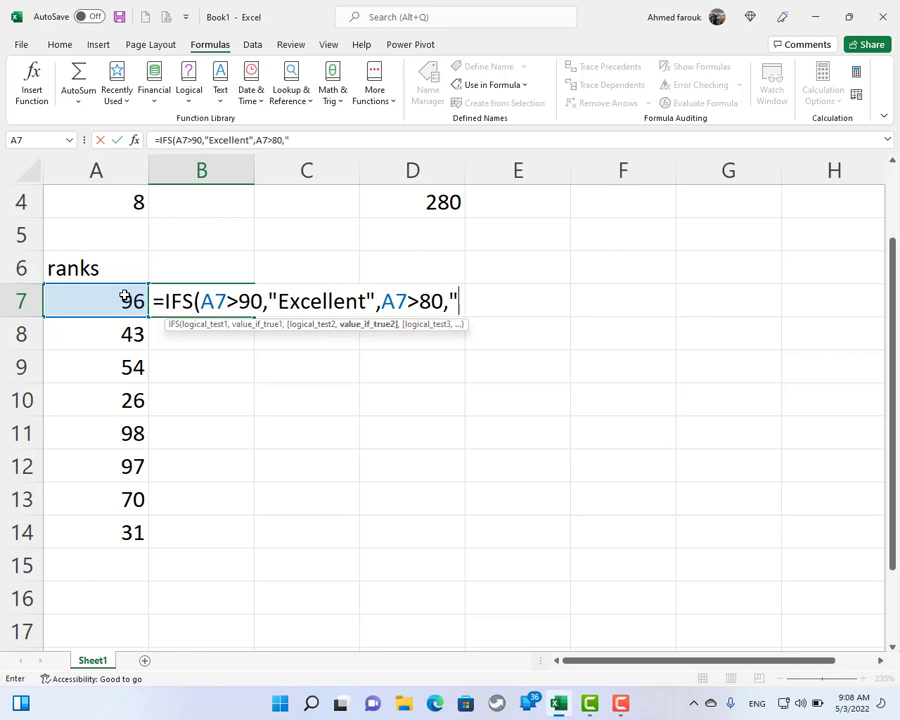
pyautogui.write('very good"')
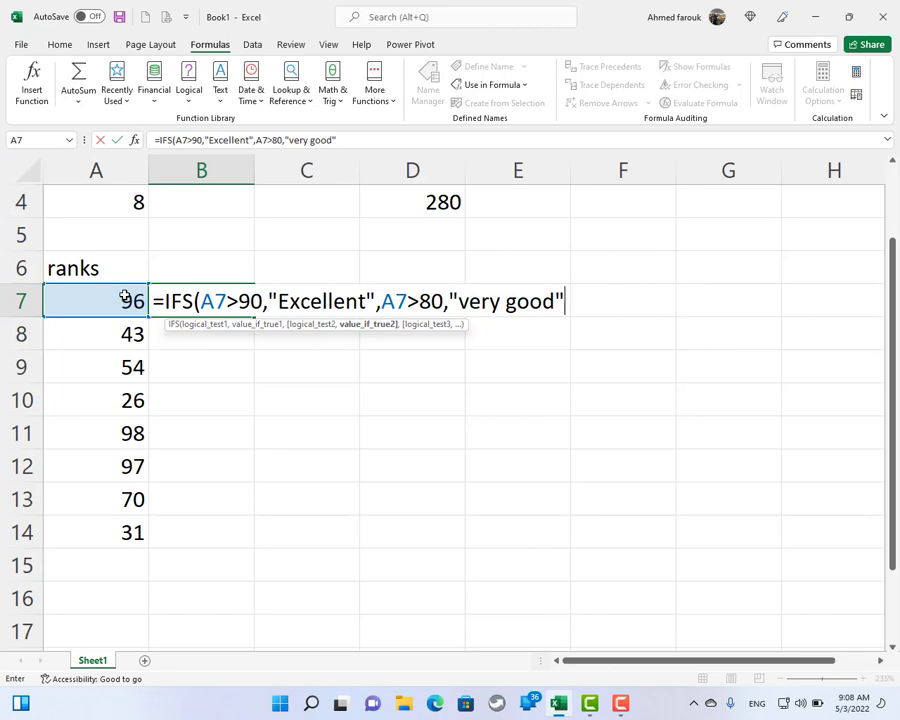
pyautogui.write(',')
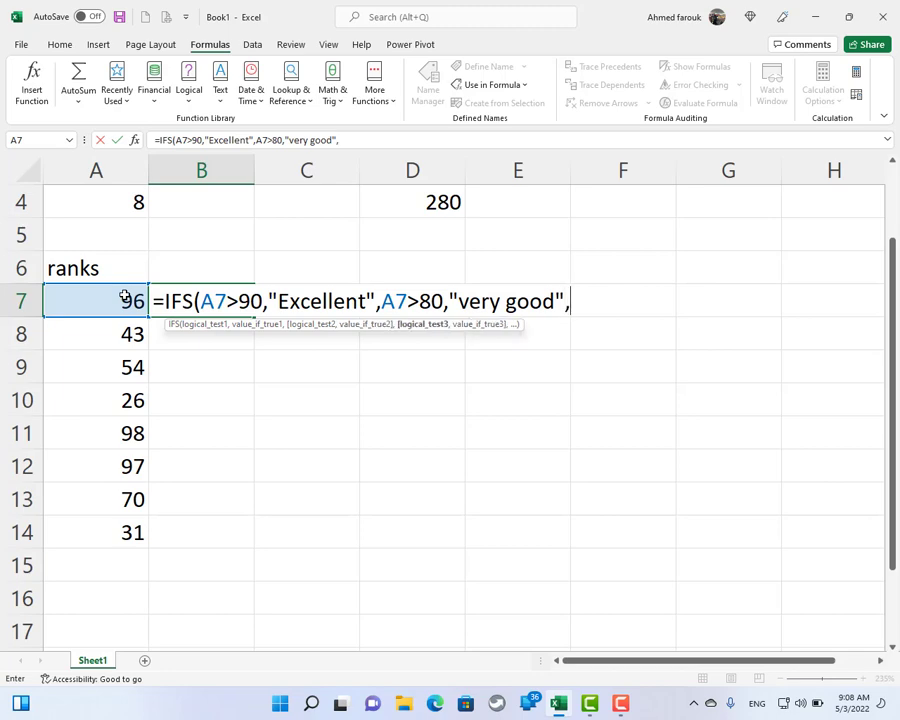
pyautogui.click(120, 304)
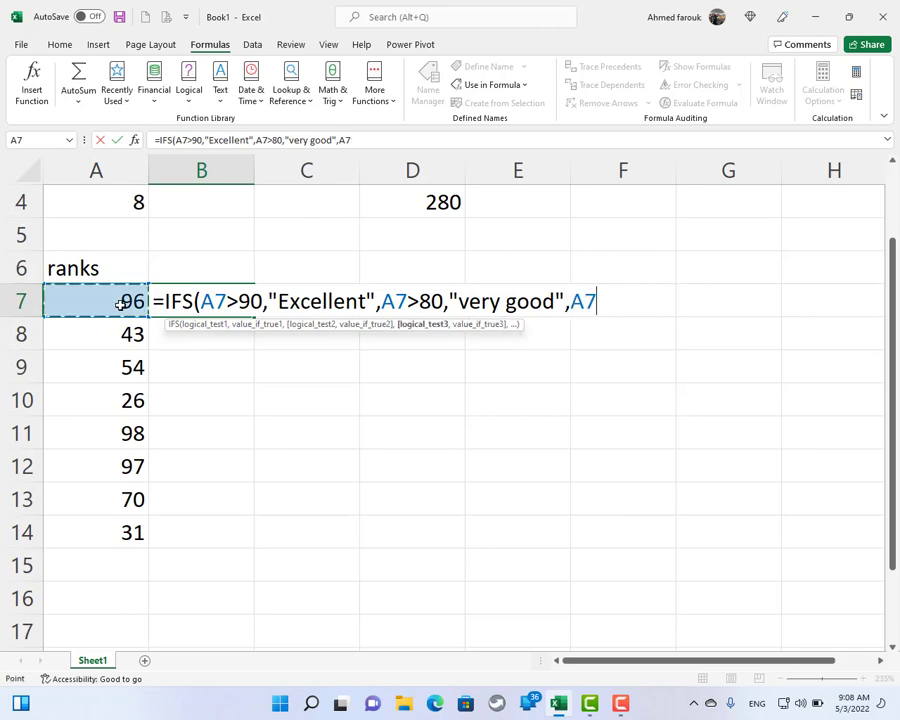
pyautogui.write('>7')
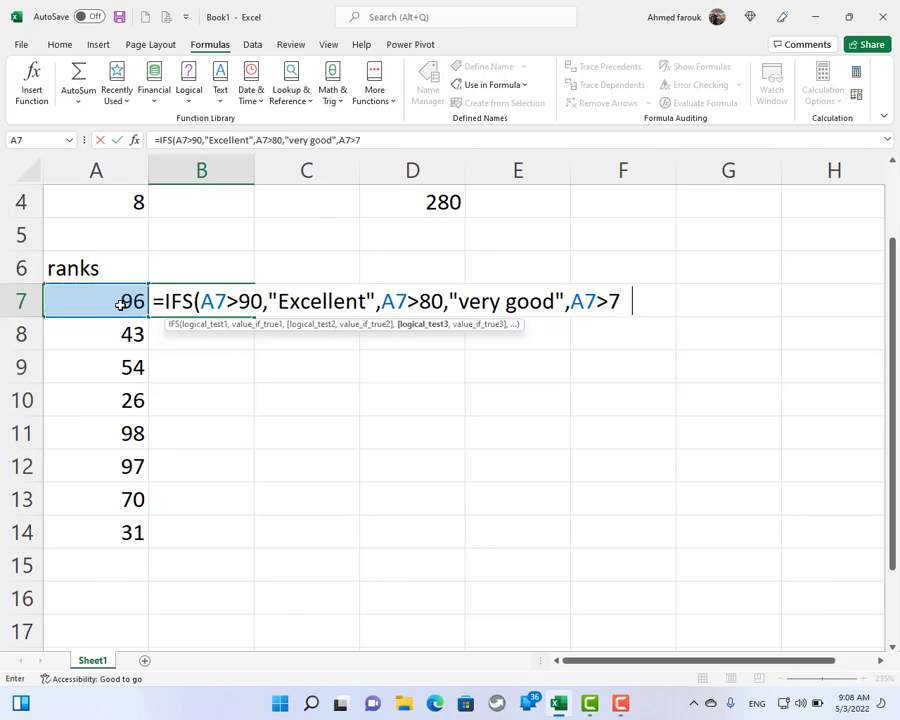
pyautogui.write('0,"good')
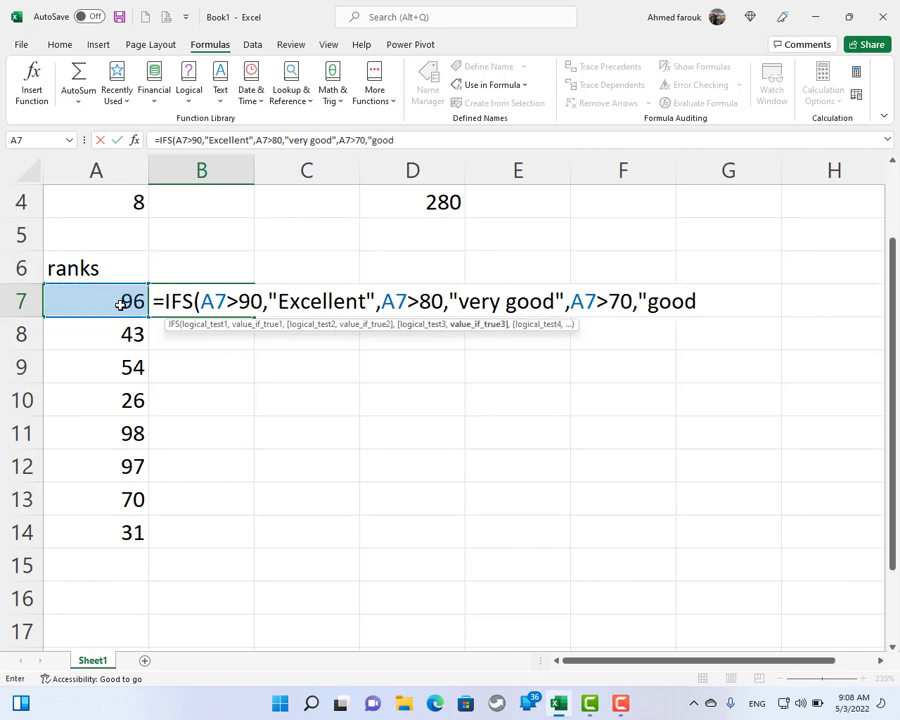
pyautogui.write('",')
# Add the condition A7>60 giving "pass" to the IFS formula
pyautogui.click(120, 304)
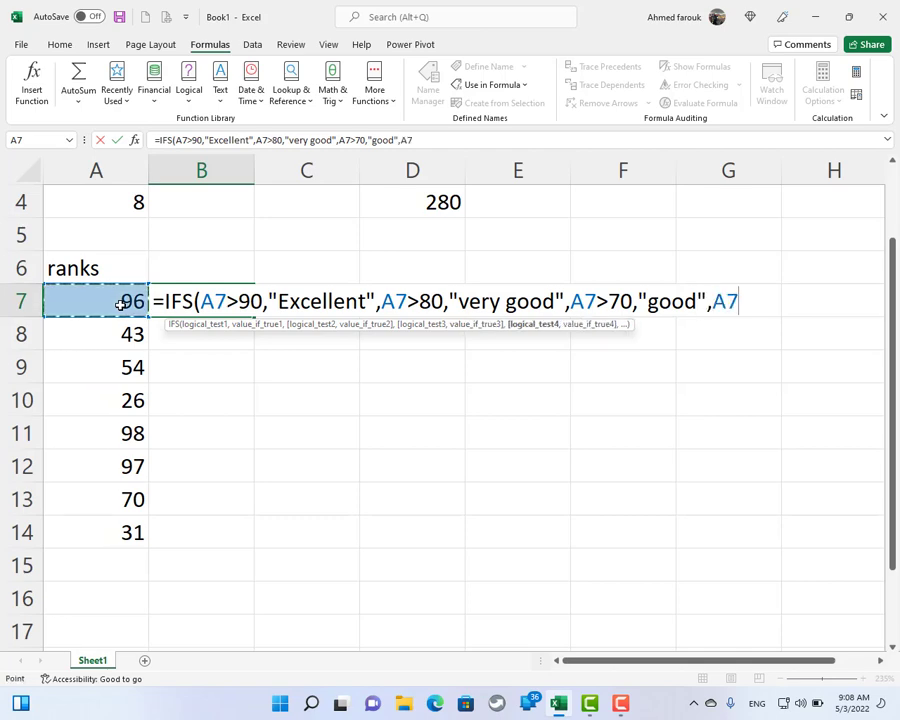
pyautogui.write('>')
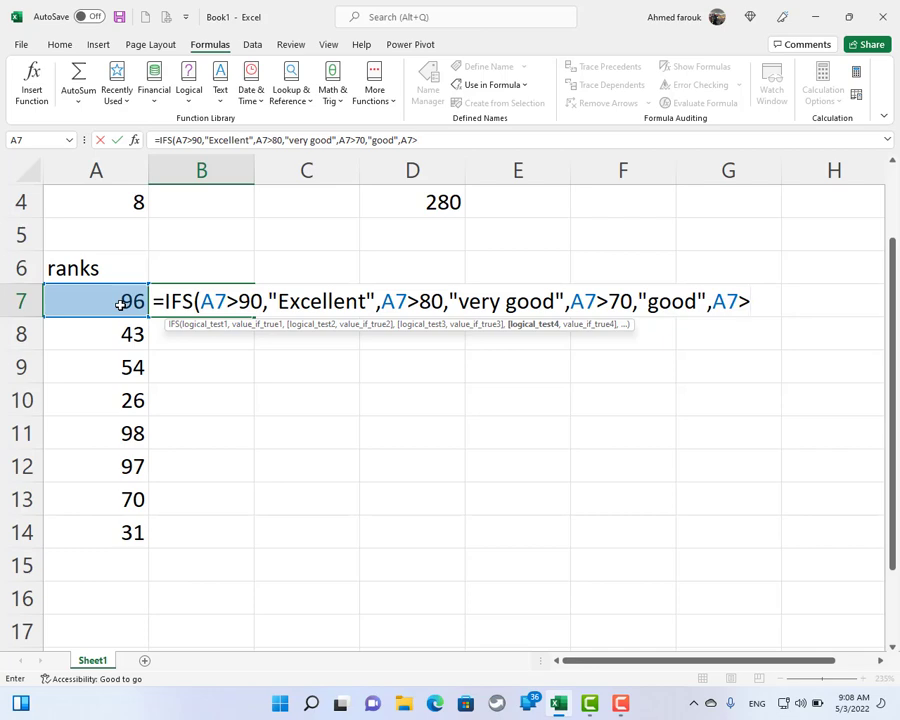
pyautogui.write('60,')
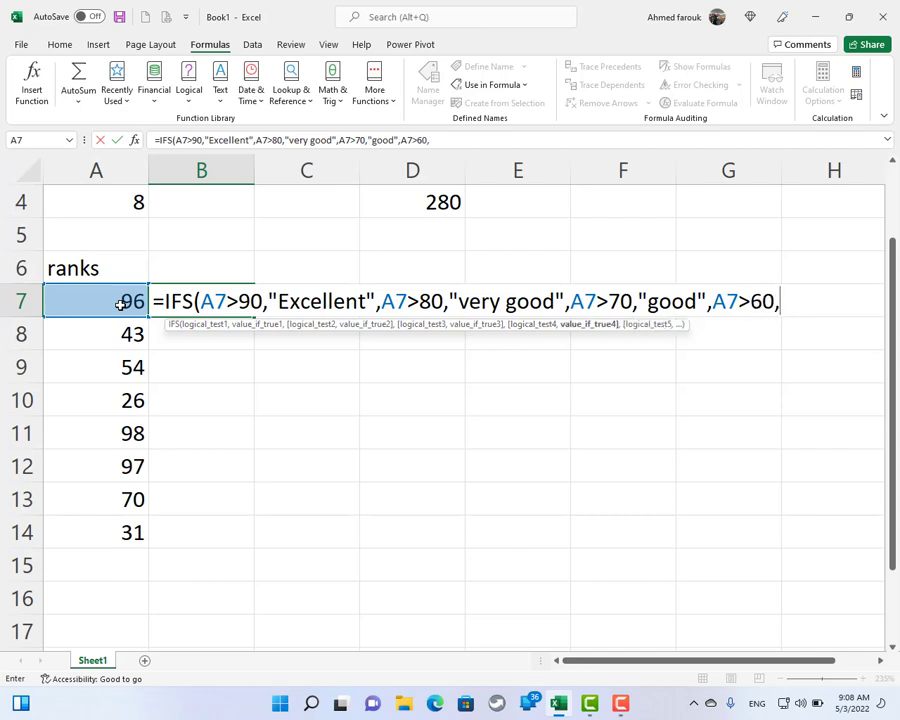
pyautogui.write('"')
pyautogui.write('pas')
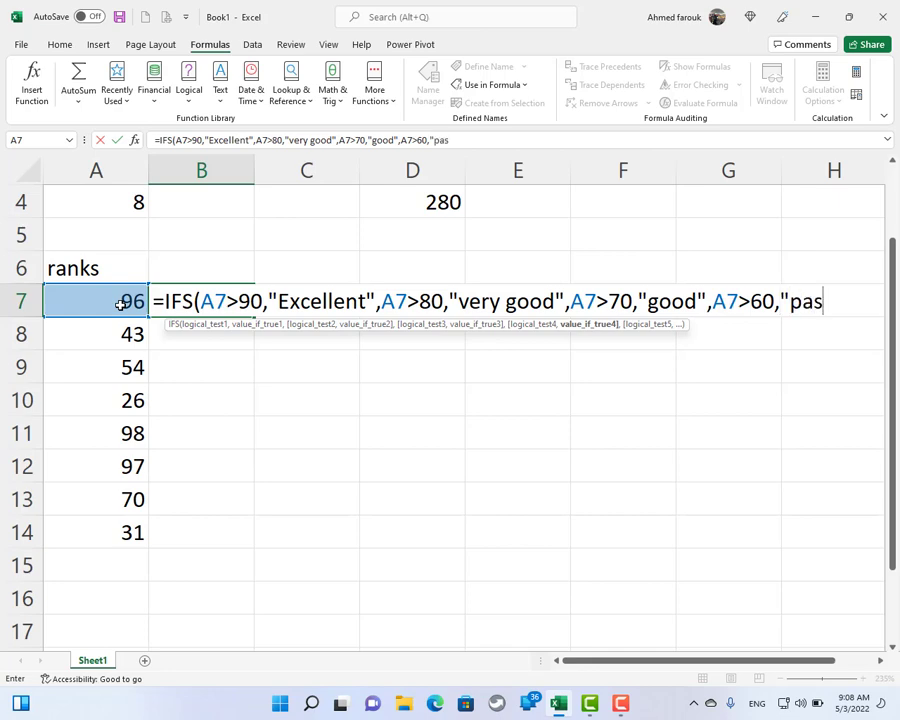
pyautogui.write('s",')
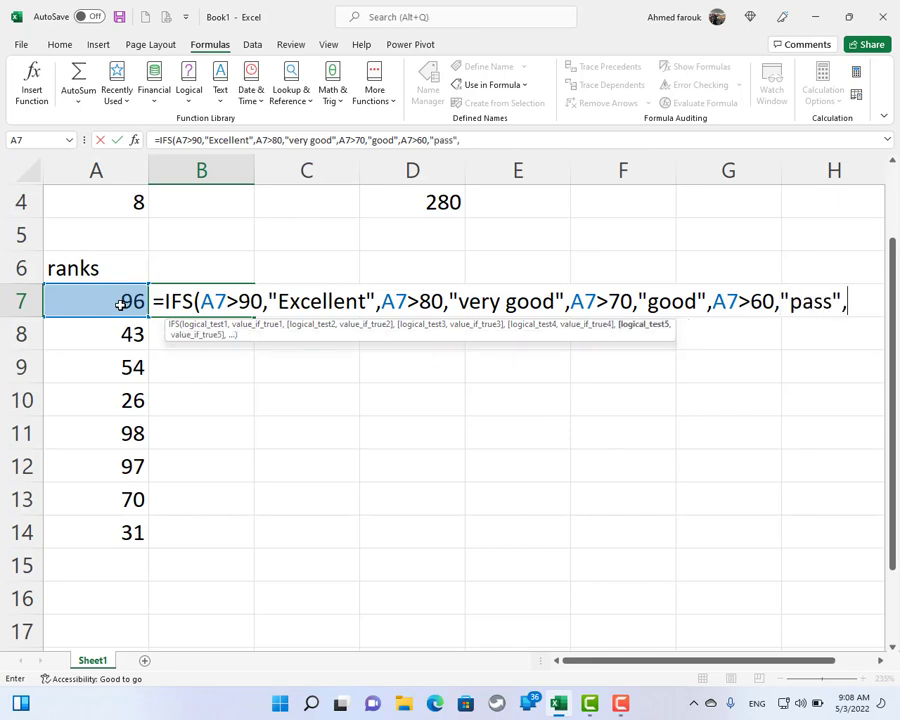
# Complete the IFS formula with A7<60 giving "fail" and fill it down from B7 through B14
pyautogui.click(122, 303)
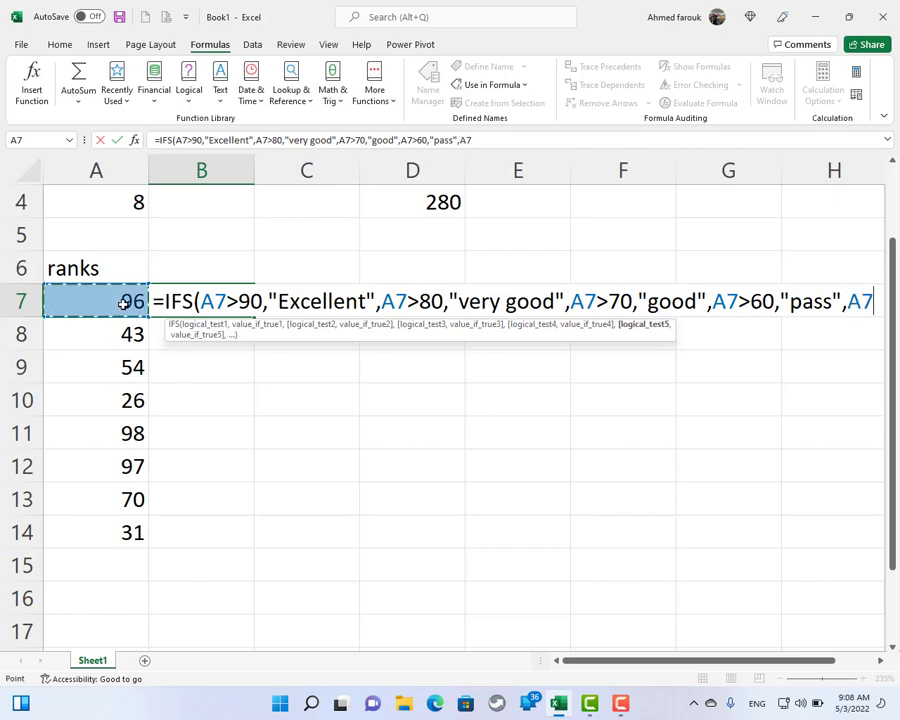
pyautogui.write('<')
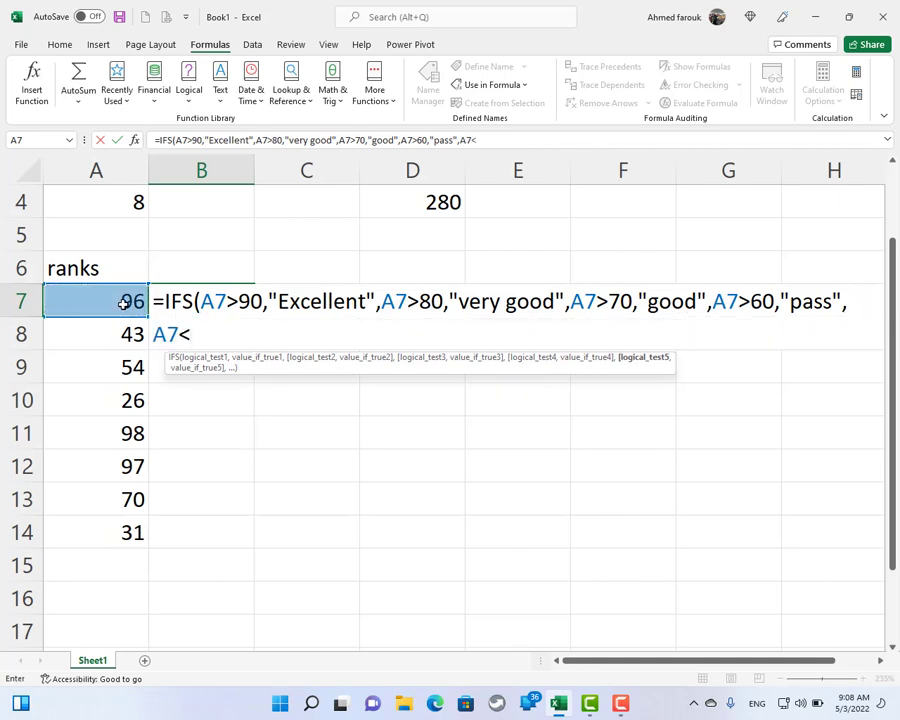
pyautogui.write('60,"fail')
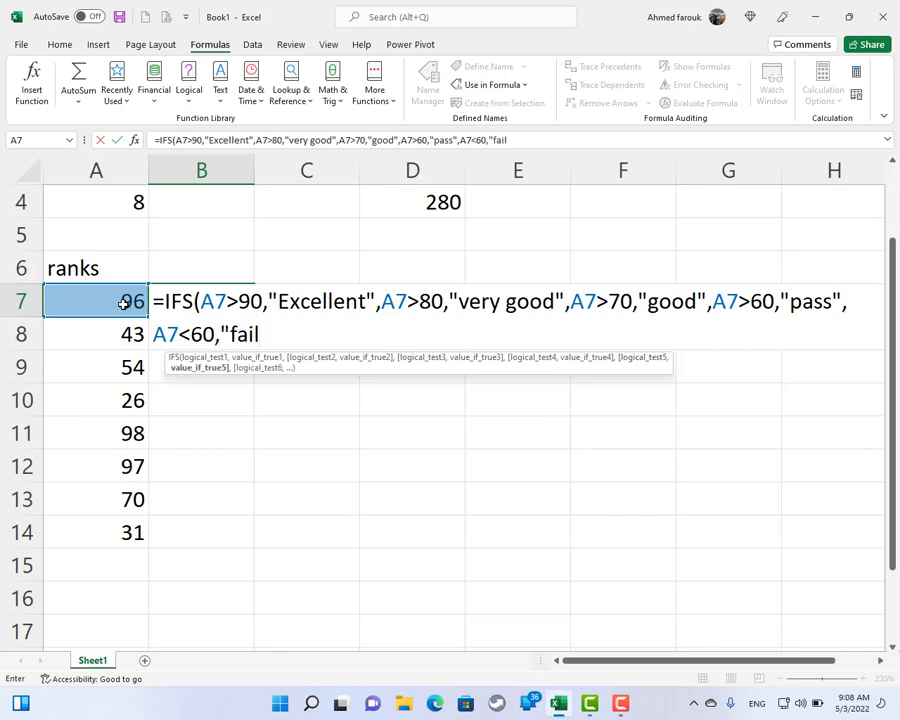
pyautogui.write('")')
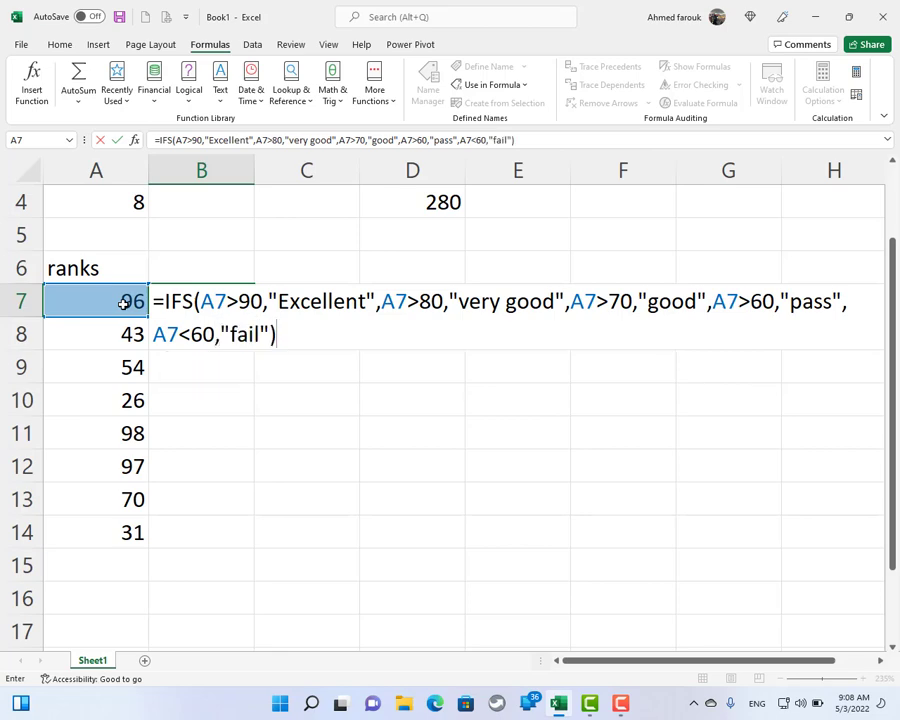
pyautogui.press('Return')
pyautogui.click(170, 303)
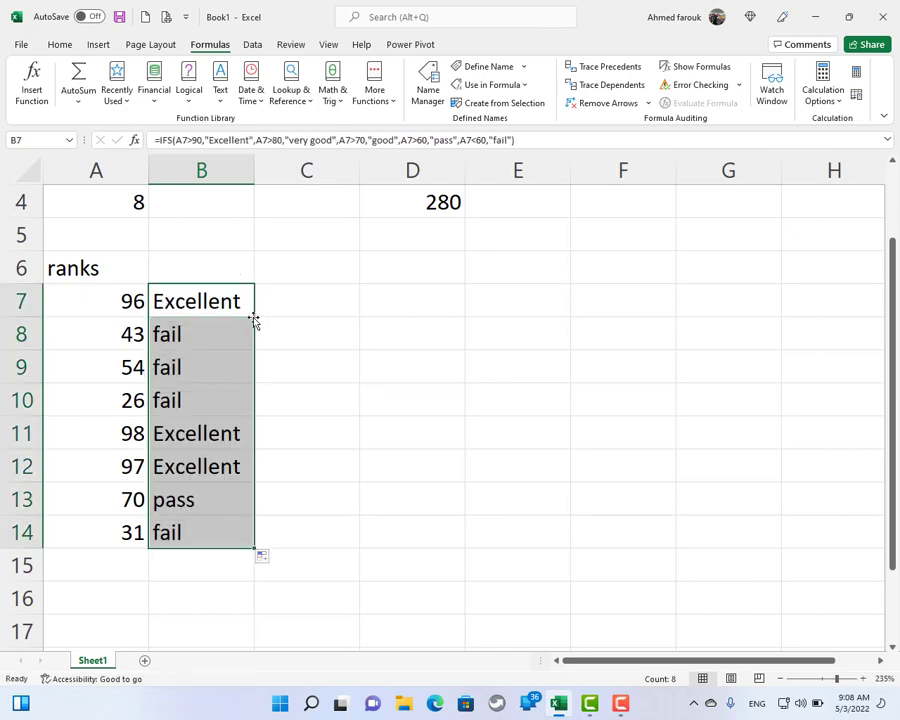
# Copy the IFS expression from B7's formula without its leading equals sign, leaving the cell unedited
pyautogui.click(218, 308)
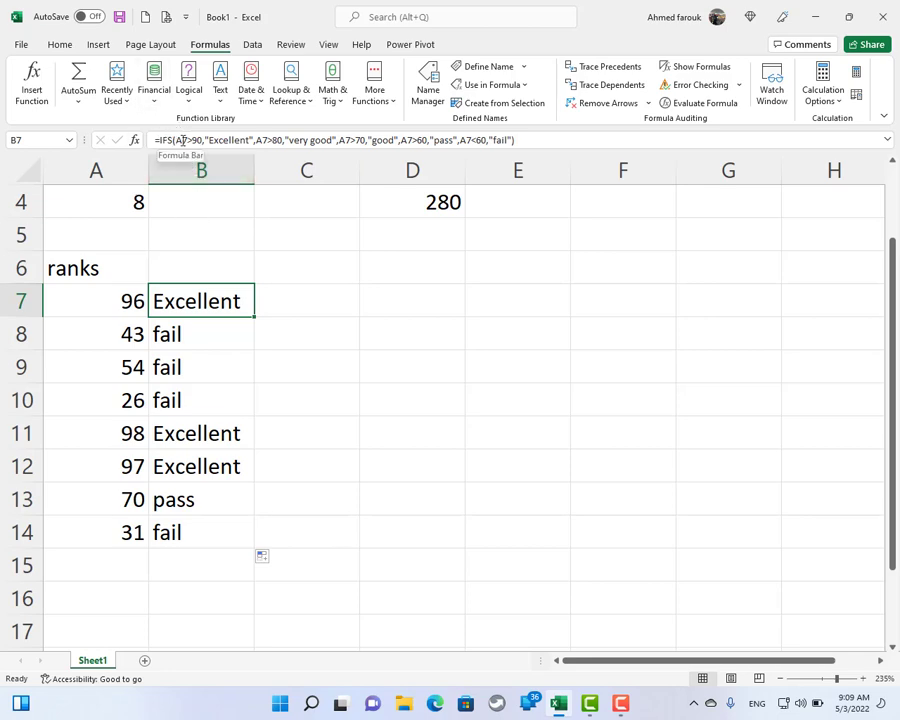
pyautogui.click(538, 142)
pyautogui.moveTo(516, 141); pyautogui.dragTo(160, 133)
pyautogui.hotkey('ctrl', 'c')
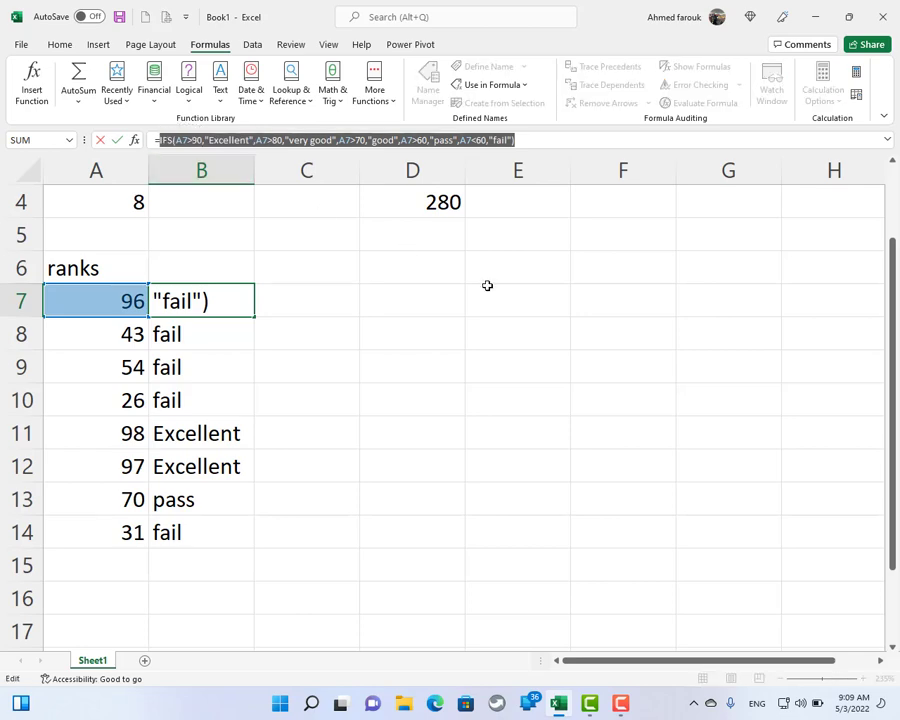
pyautogui.press('Escape')
# Start a LAMBDA formula in D6 with the parameter a and the copied IFS expression as its calculation
pyautogui.click(402, 270)
pyautogui.write('=lam')
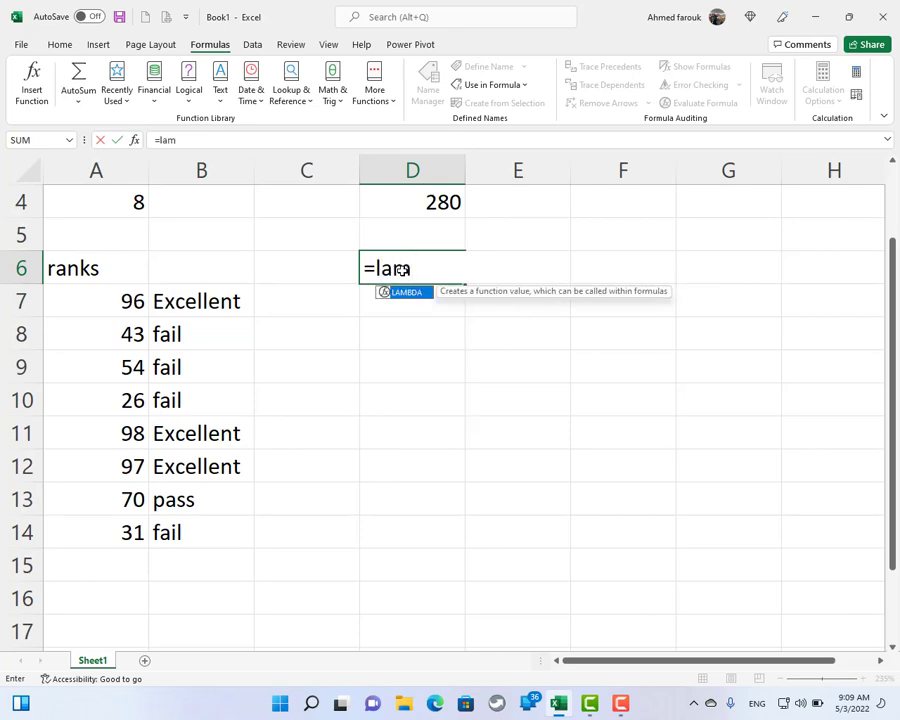
pyautogui.press('Tab')
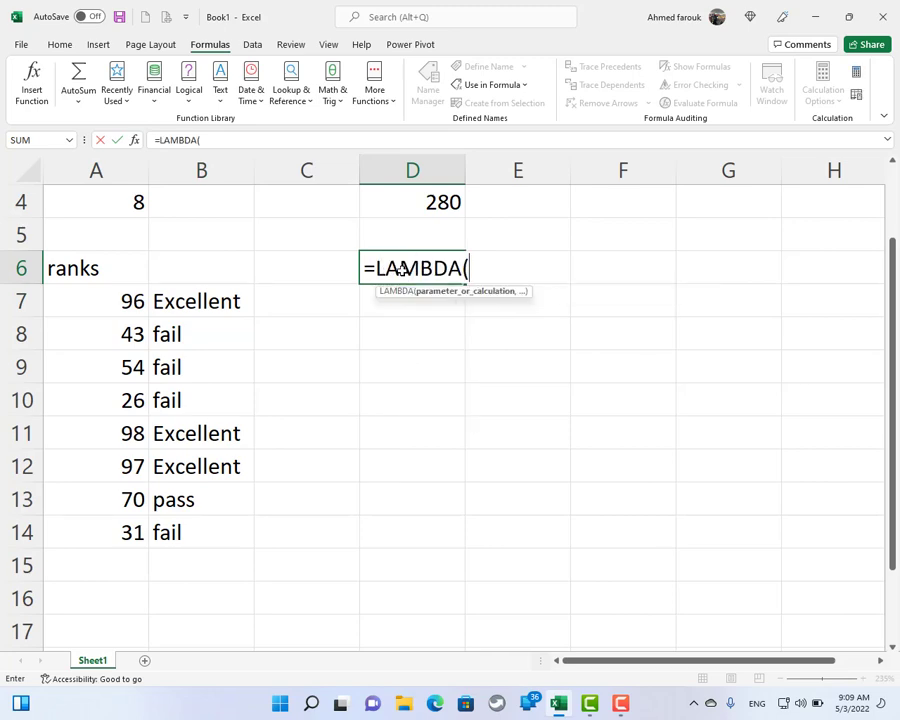
pyautogui.write('a,')
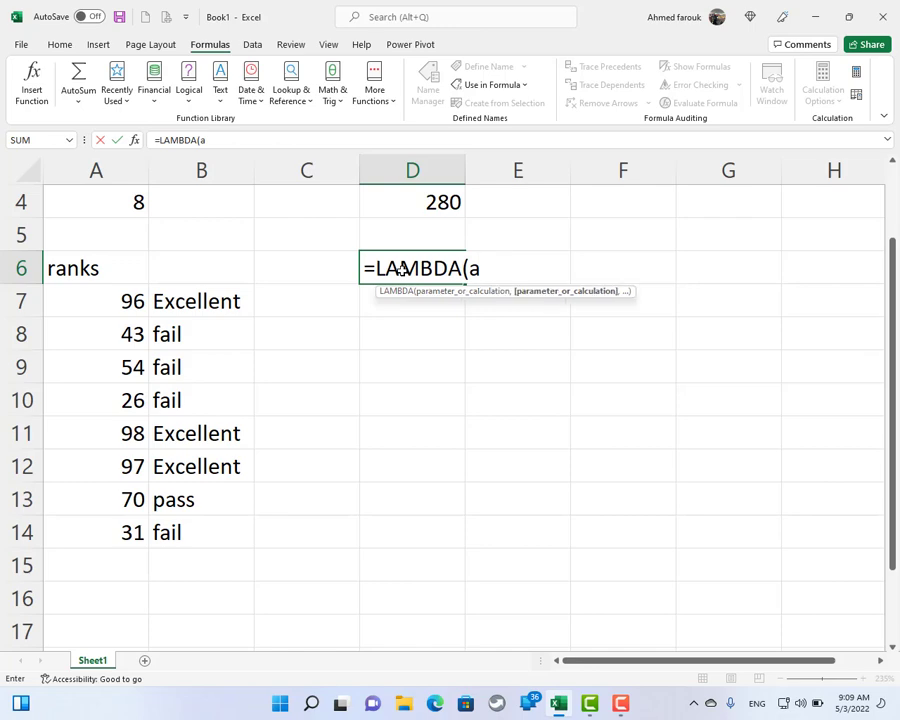
pyautogui.hotkey('ctrl', 'v')
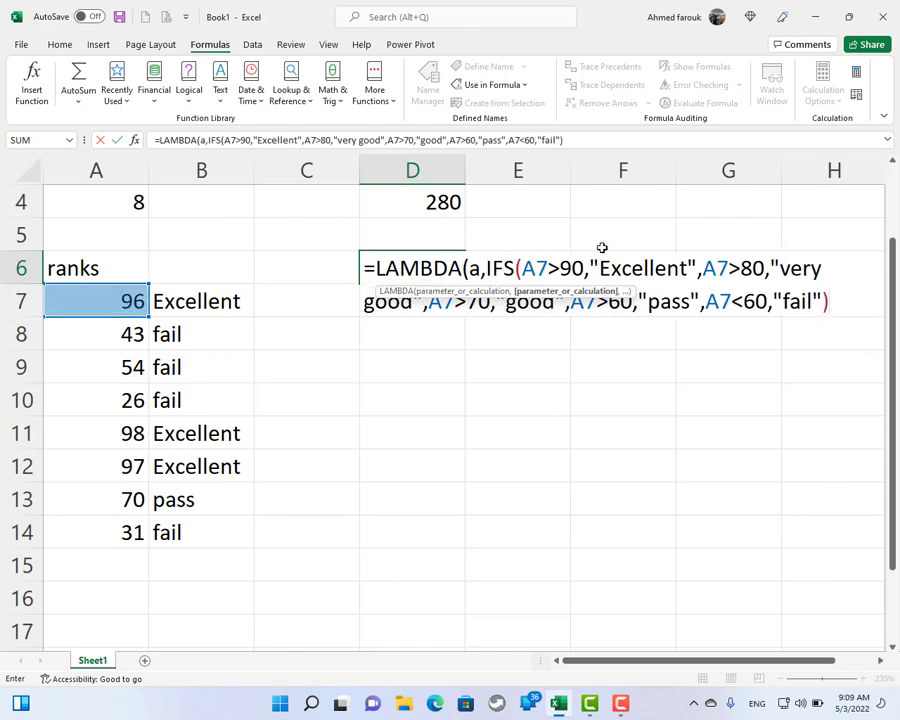
# Rename the LAMBDA parameter to A and use it instead of A7 in the first condition, giving A>90
pyautogui.doubleClick(544, 261)
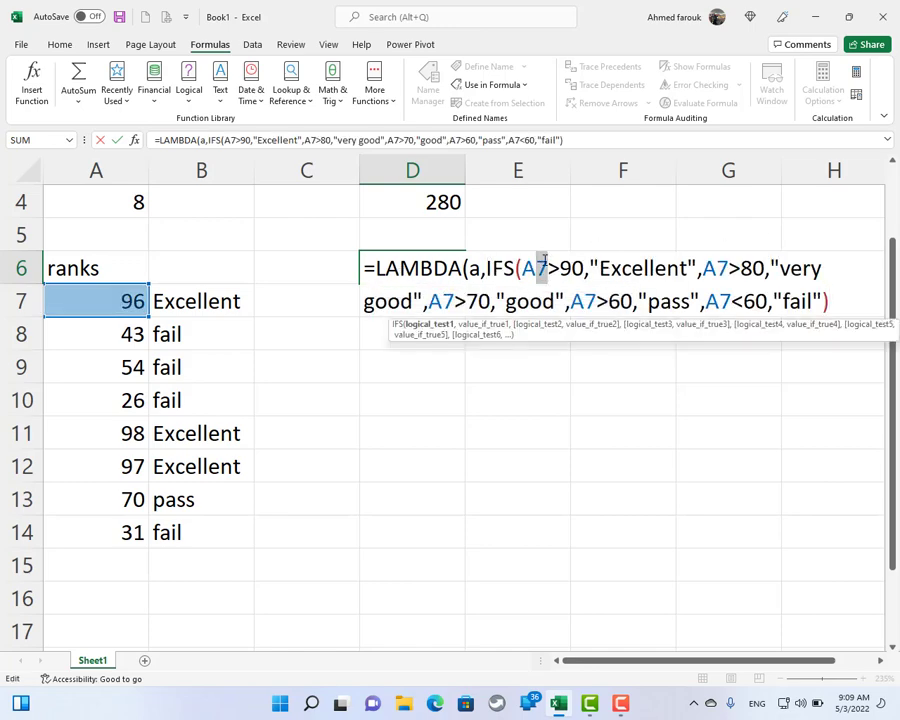
pyautogui.press('BackSpace')
pyautogui.press('BackSpace')
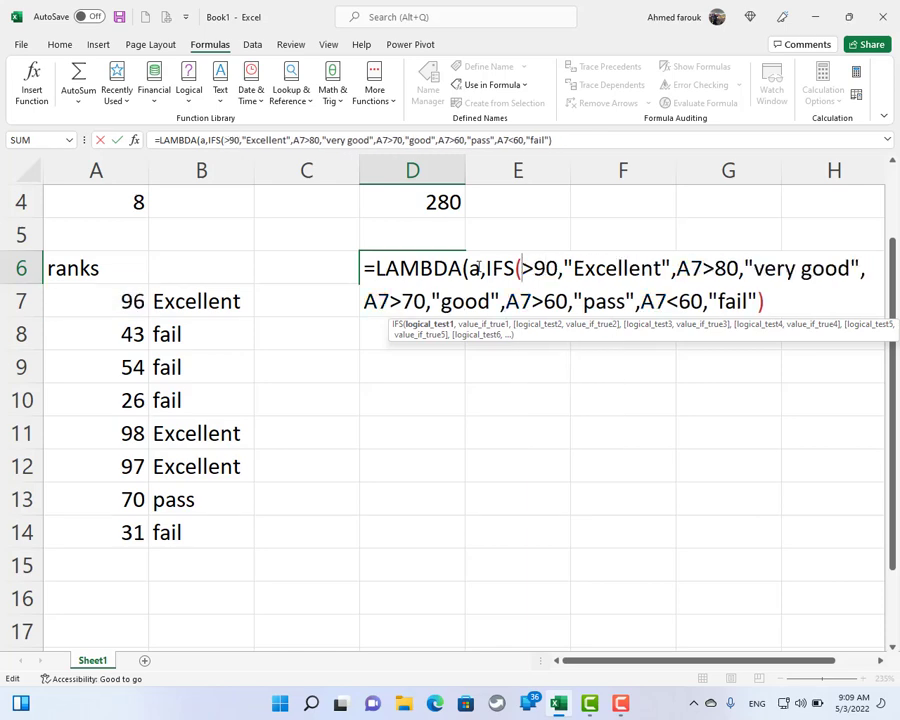
pyautogui.doubleClick(475, 268)
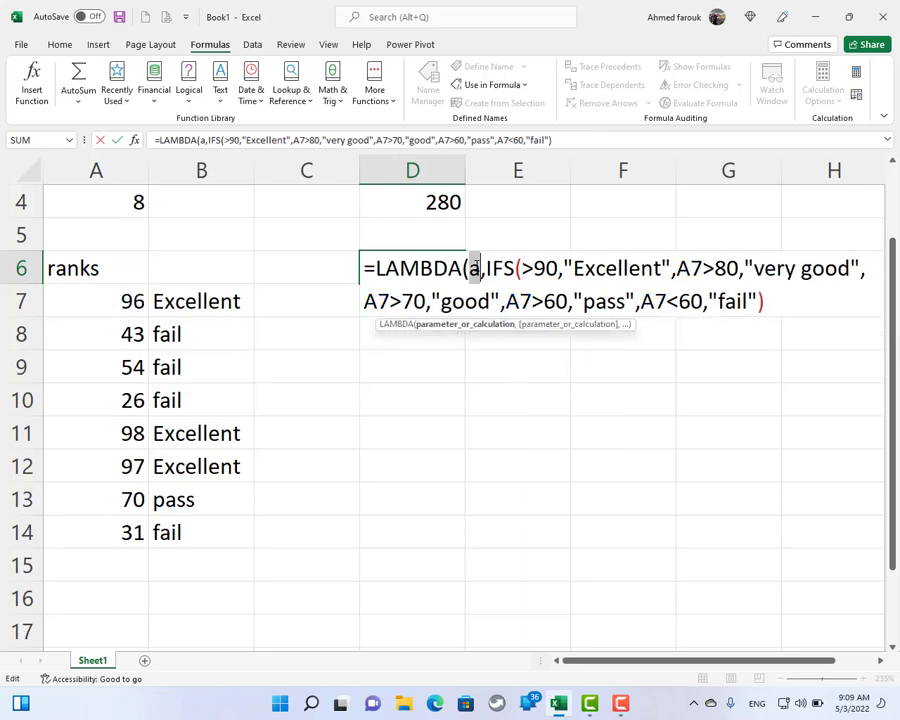
pyautogui.write('mark')
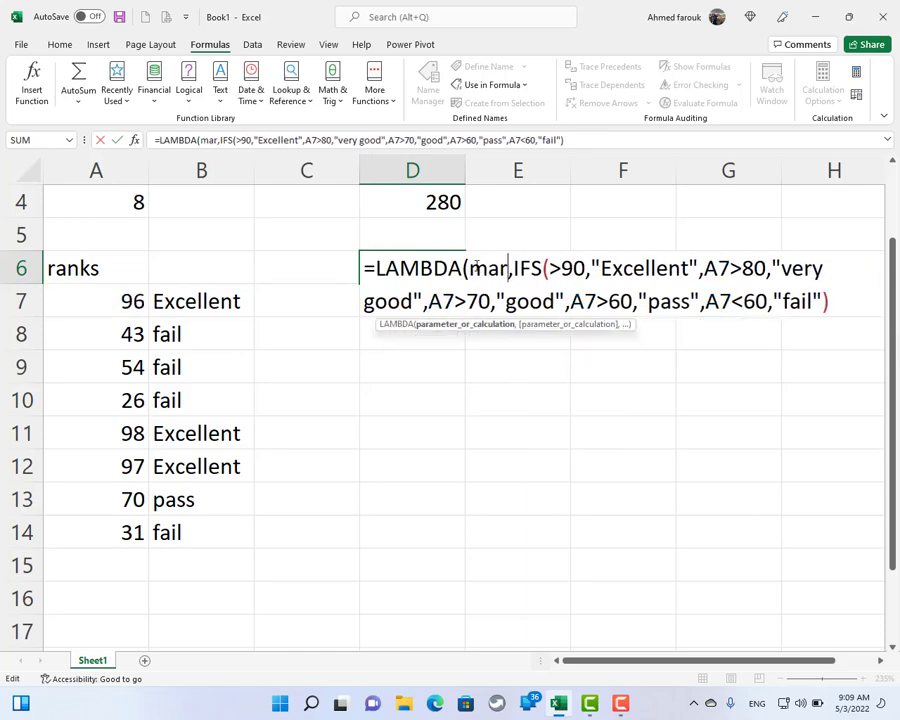
pyautogui.press('BackSpace')
pyautogui.press('BackSpace')
pyautogui.press('BackSpace')
pyautogui.press('BackSpace')
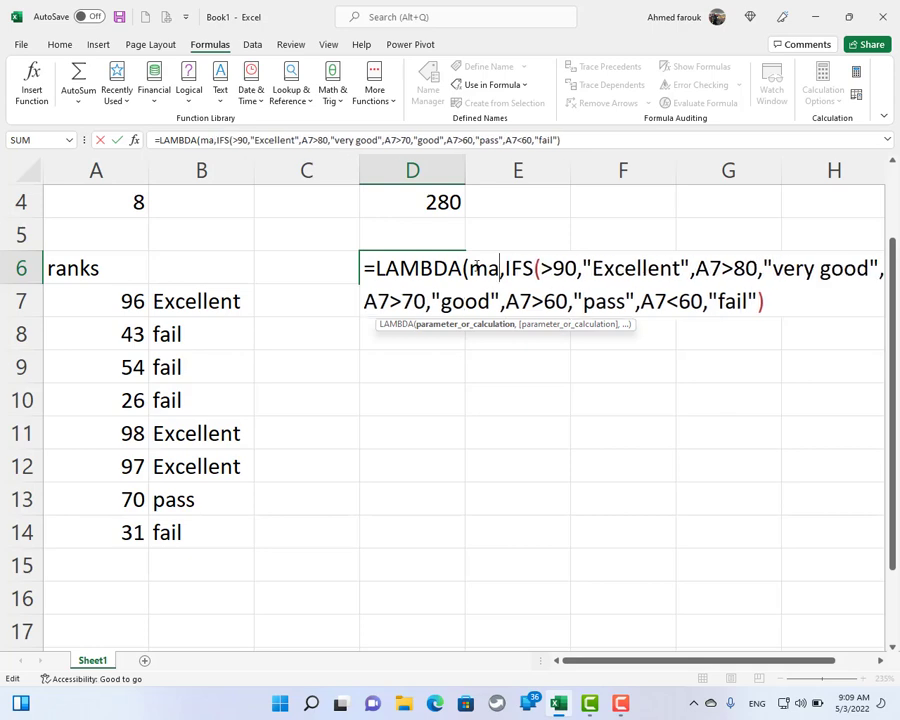
pyautogui.write('A')
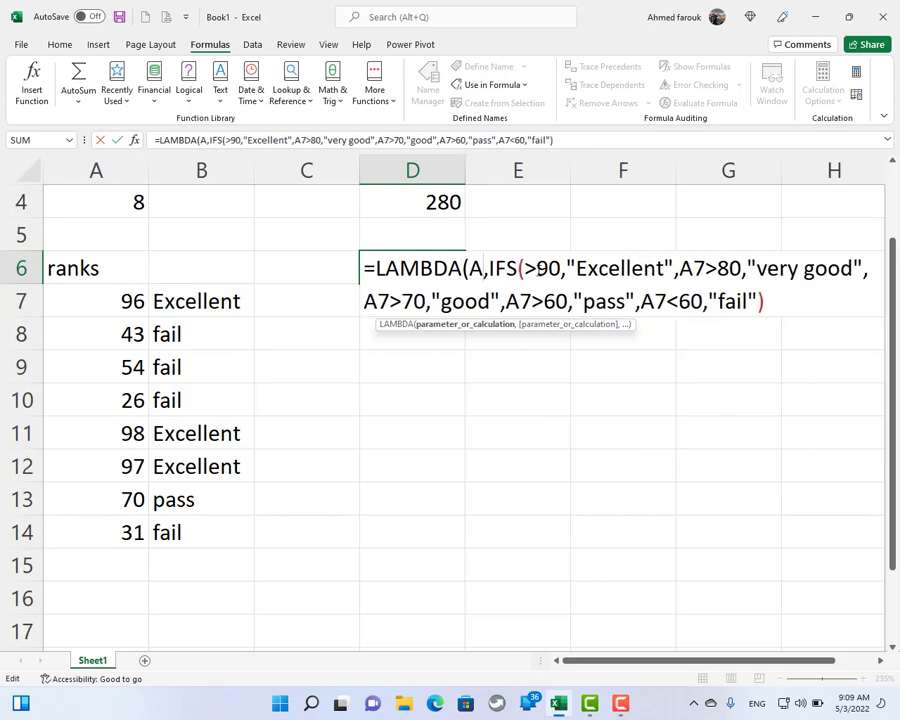
pyautogui.click(525, 268)
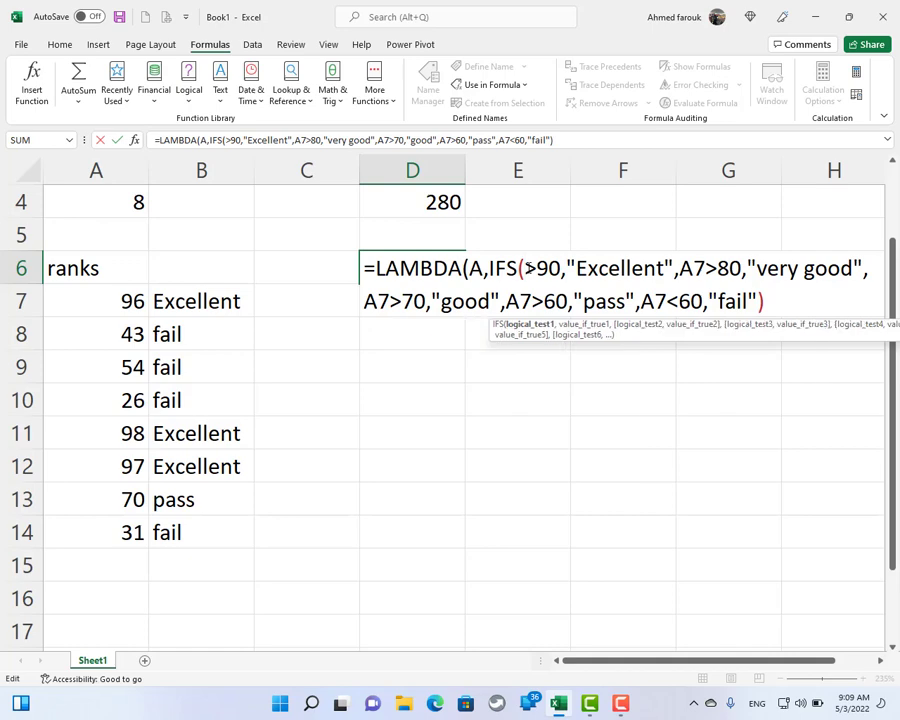
pyautogui.write('A')
# Replace A7 with A in the four remaining IFS conditions and enter the LAMBDA formula in D6, accepting the closing-parenthesis correction
pyautogui.click(711, 266)
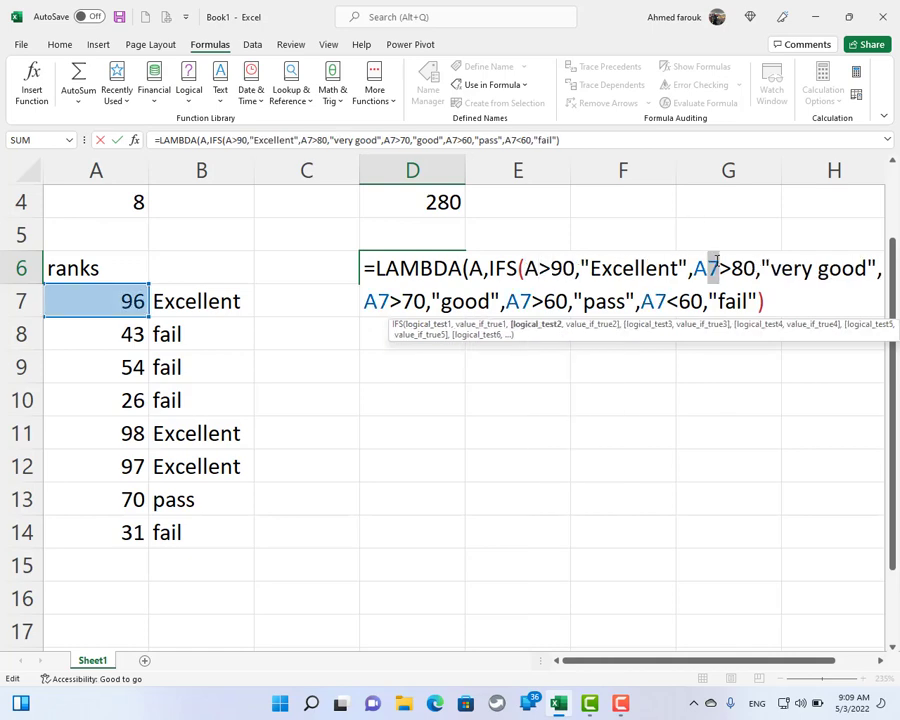
pyautogui.press('Delete')
pyautogui.click(660, 297)
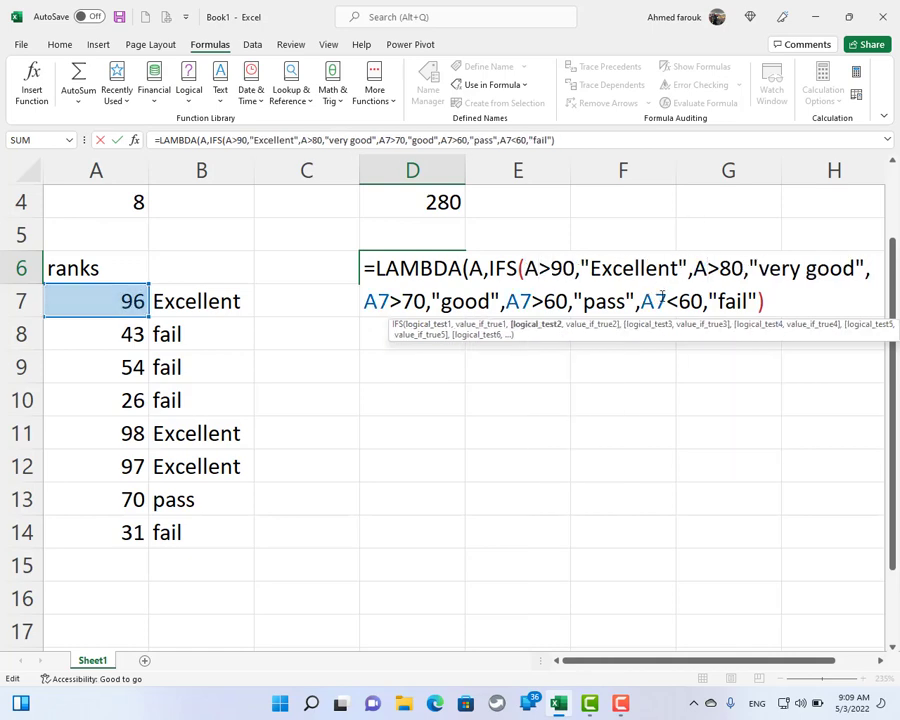
pyautogui.press('Delete')
pyautogui.click(527, 296)
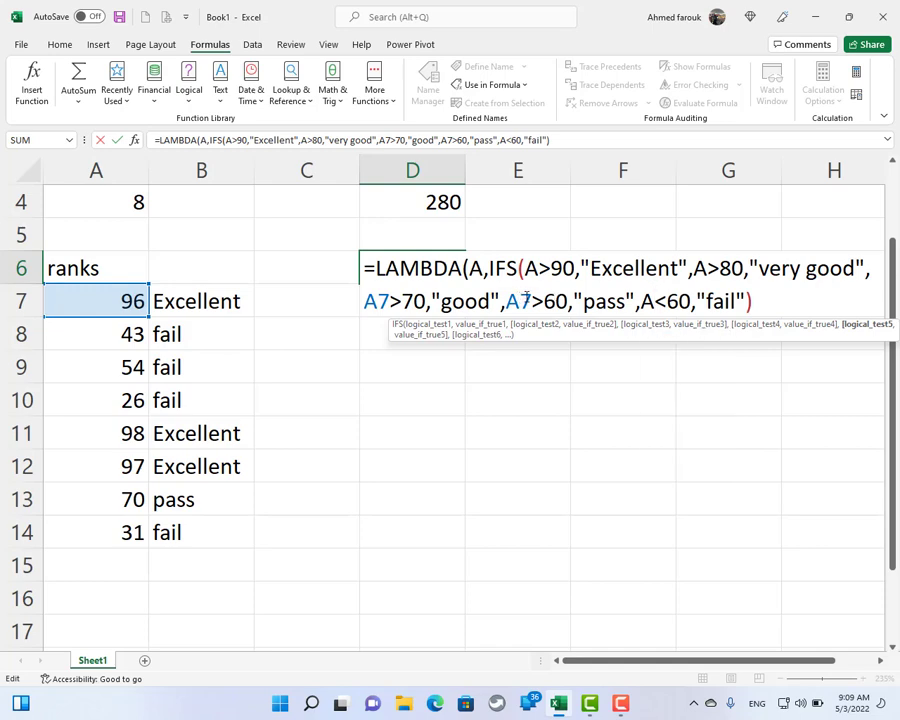
pyautogui.press('Delete')
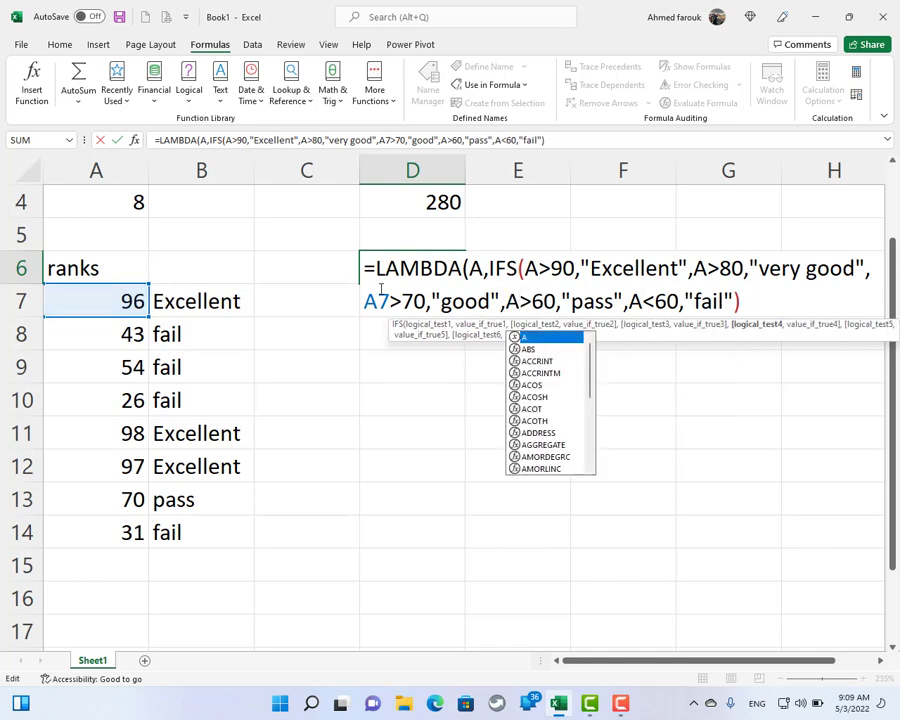
pyautogui.click(381, 299)
pyautogui.press('Delete')
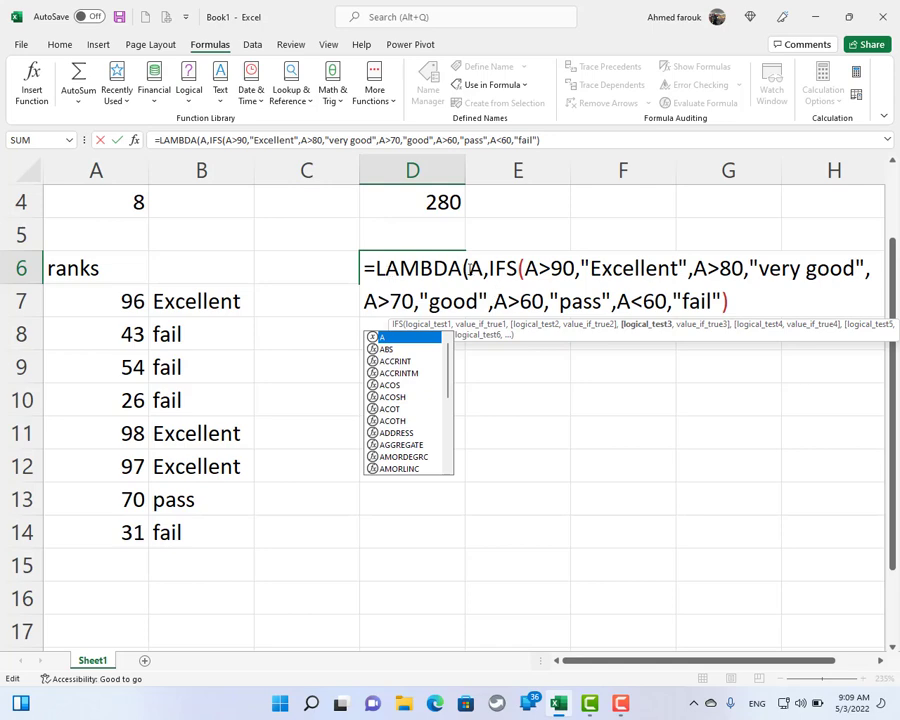
pyautogui.click(119, 141)
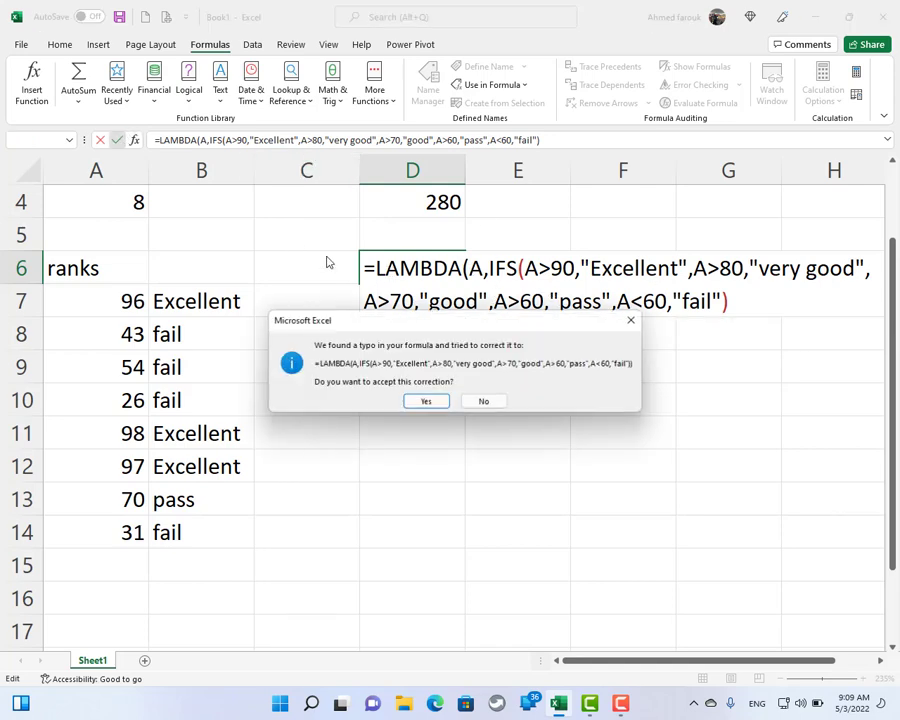
pyautogui.click(431, 399)
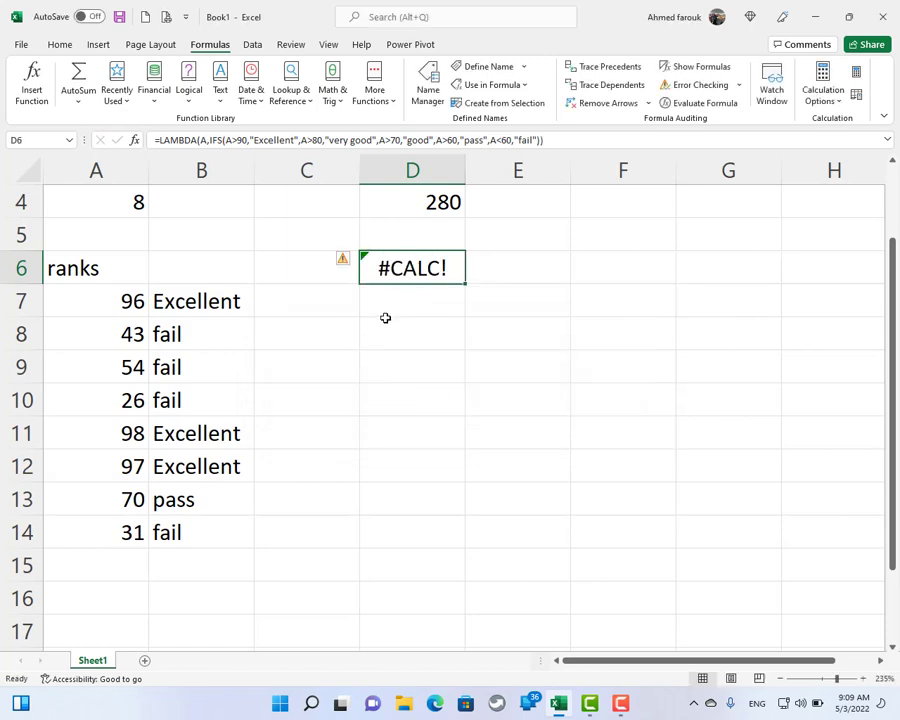
# Test the LAMBDA formula in D6 by passing it the argument 90
pyautogui.click(560, 141)
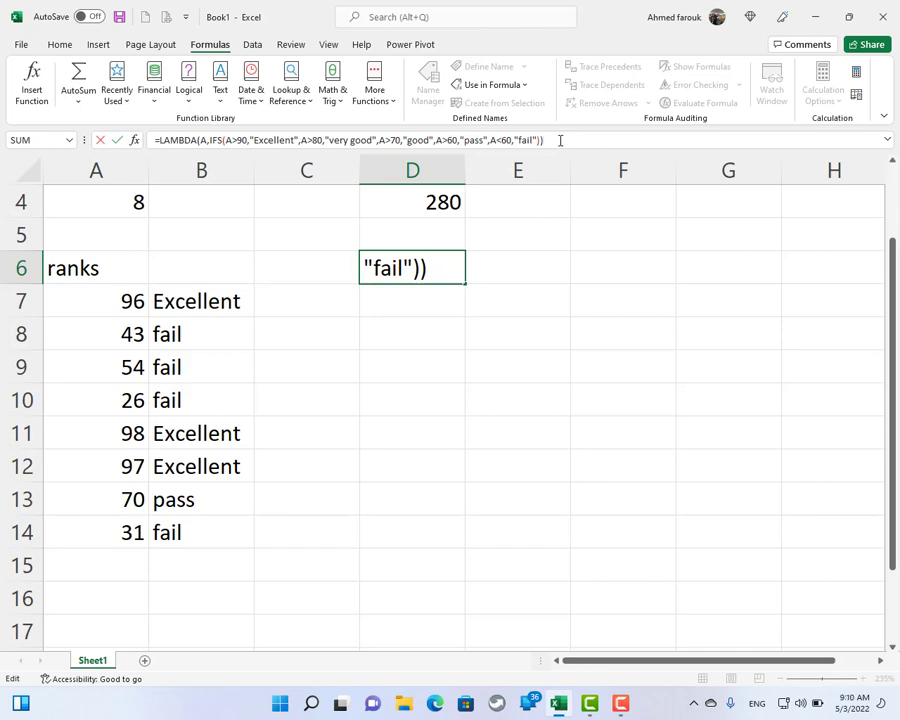
pyautogui.write('(')
pyautogui.write('90')
pyautogui.write(')')
pyautogui.press('Return')
pyautogui.click(420, 270)
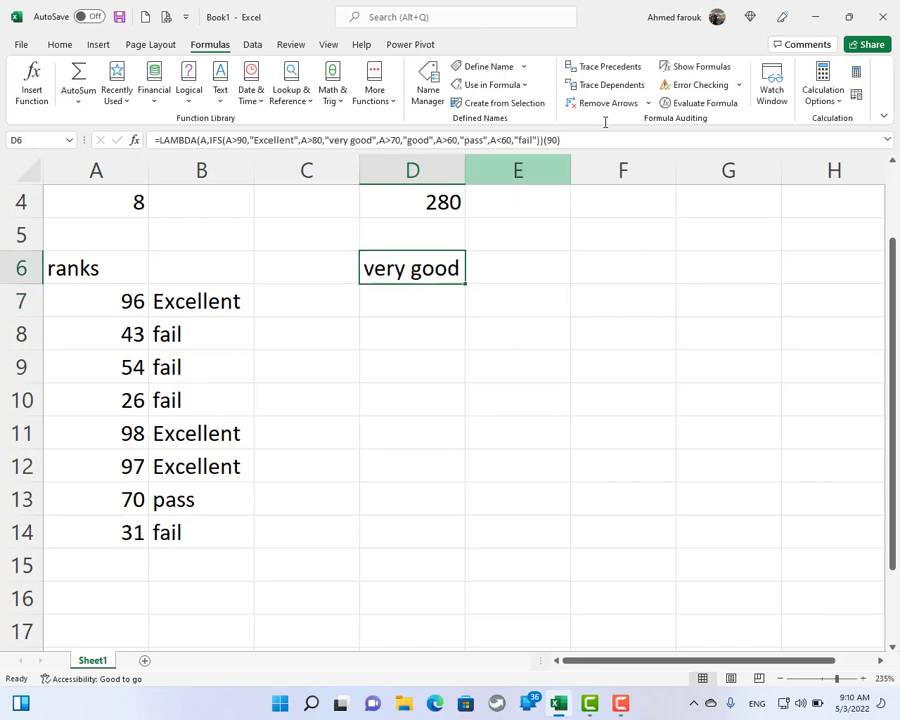
# Remove the (90) test argument from the end of D6's LAMBDA formula
pyautogui.click(566, 140)
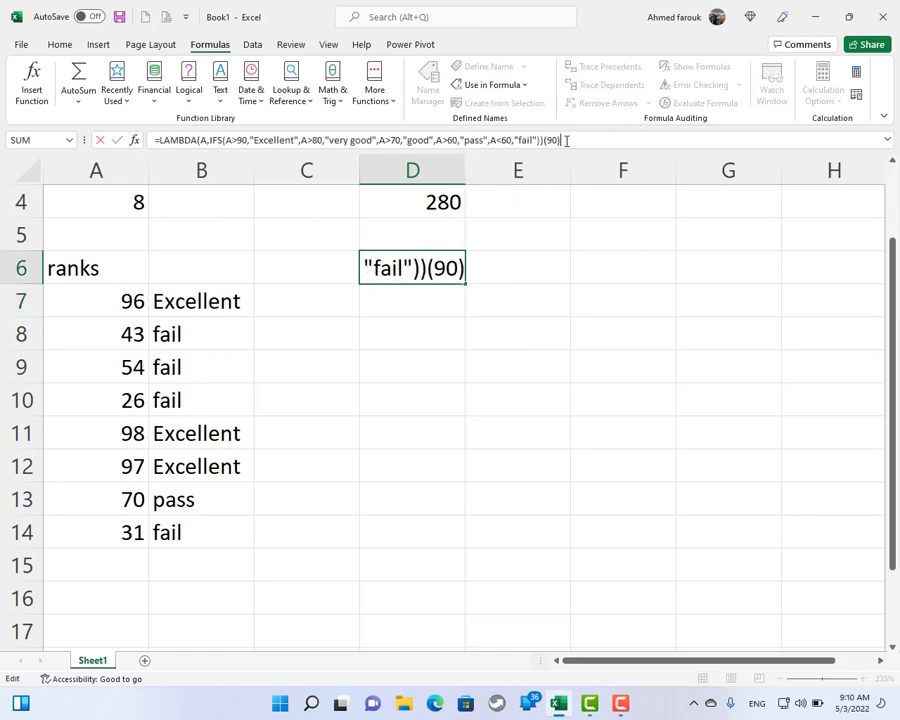
pyautogui.press('BackSpace')
pyautogui.press('BackSpace')
pyautogui.press('BackSpace')
pyautogui.press('BackSpace')
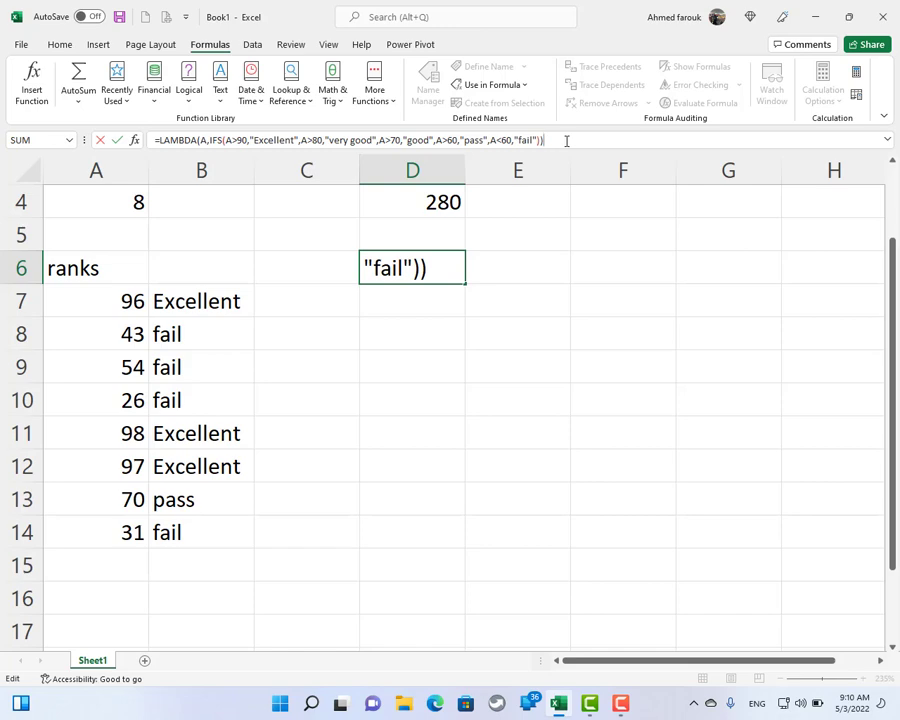
pyautogui.press('Return')
# Copy the complete LAMBDA formula from D6, leaving the cell unedited
pyautogui.click(392, 262)
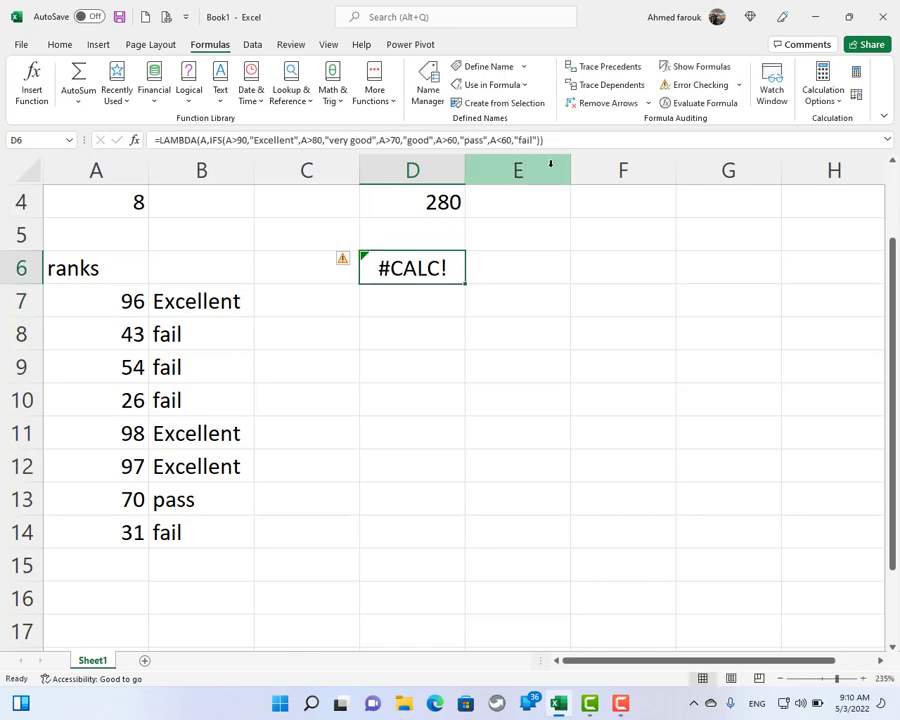
pyautogui.moveTo(562, 140); pyautogui.dragTo(140, 70)
pyautogui.hotkey('ctrl', 'c')
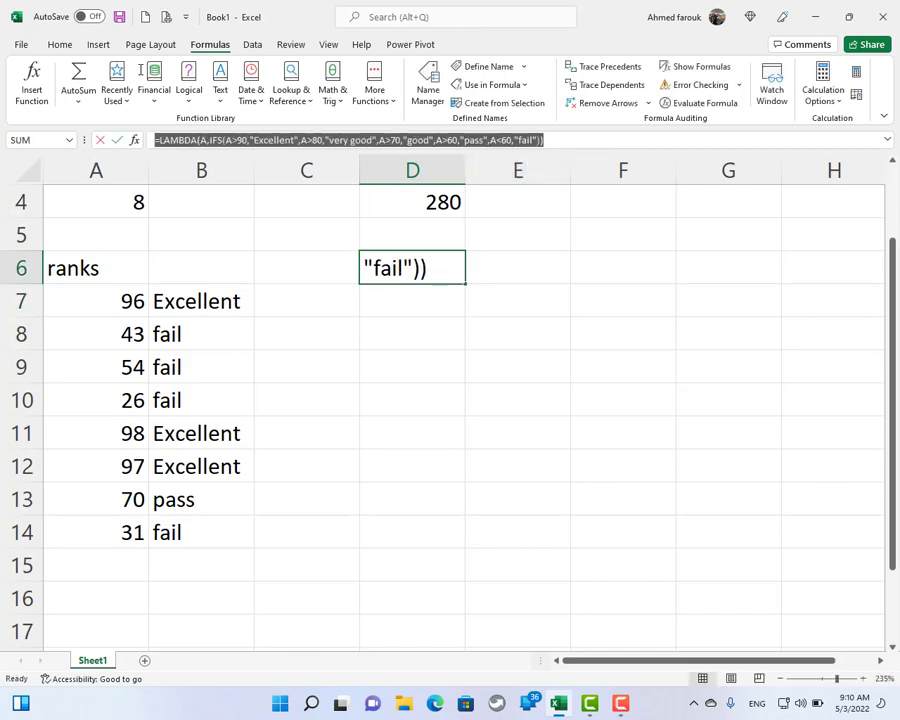
pyautogui.press('Escape')
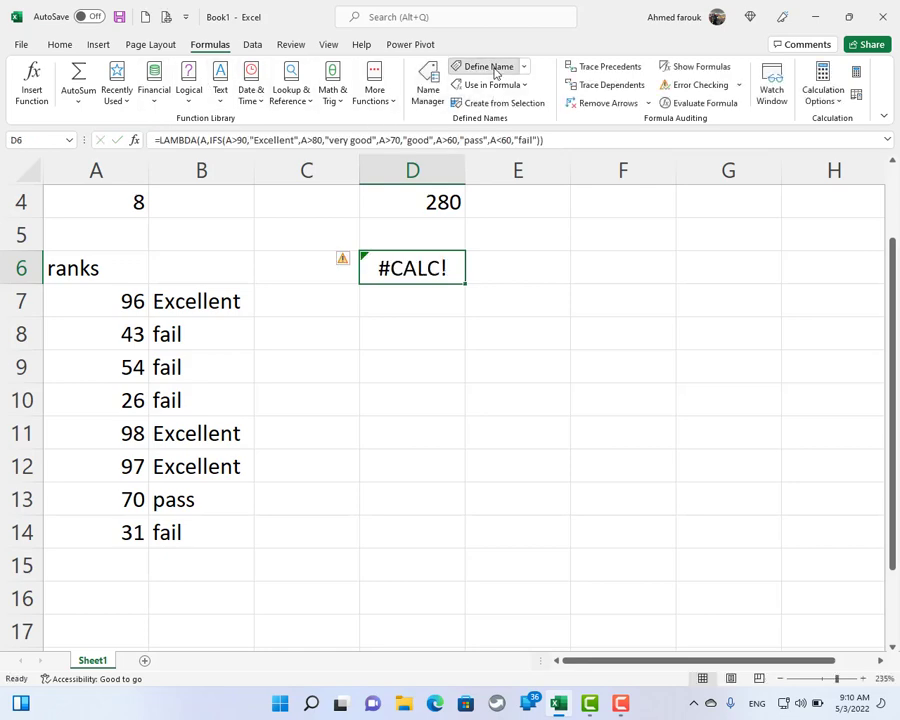
# Define a workbook-scoped name "nyrank" that refers to the copied LAMBDA formula
pyautogui.click(489, 67)
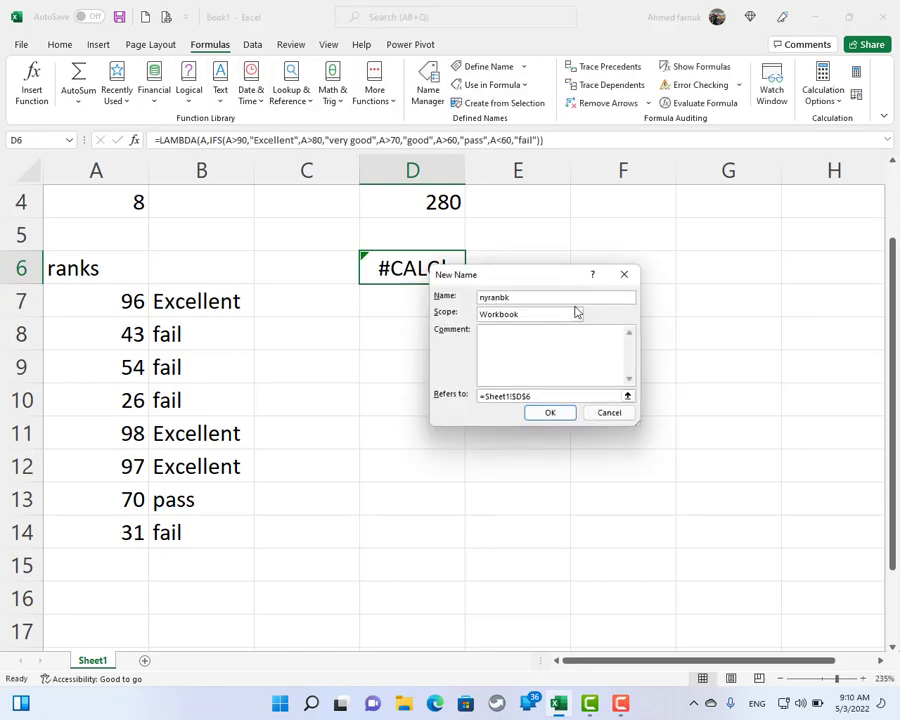
pyautogui.write('nyrank')
pyautogui.press('Tab')
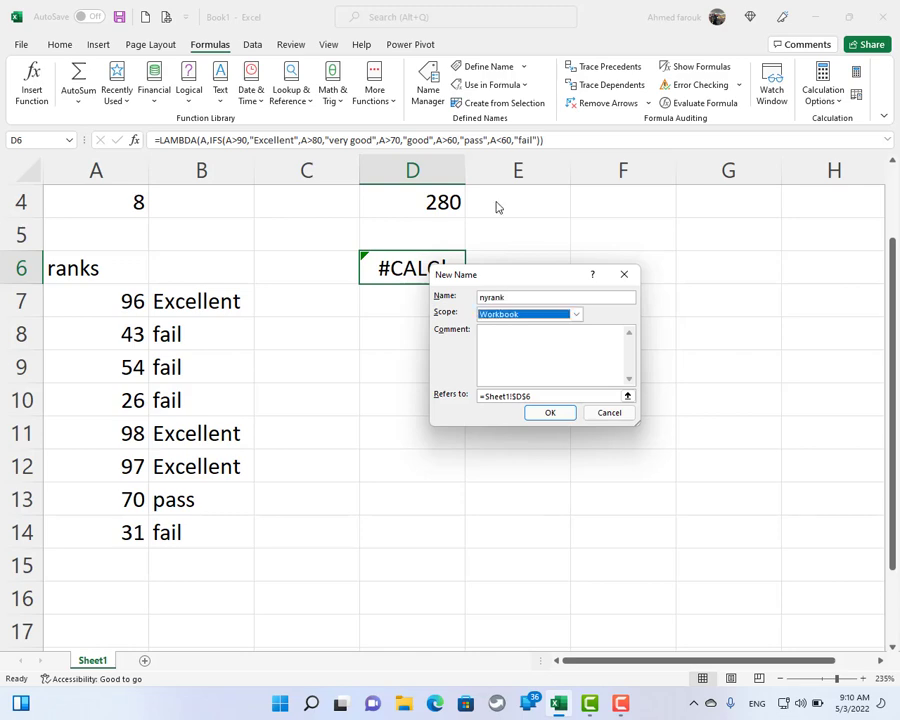
pyautogui.press('Tab')
pyautogui.press('Tab')
pyautogui.hotkey('ctrl', 'v')
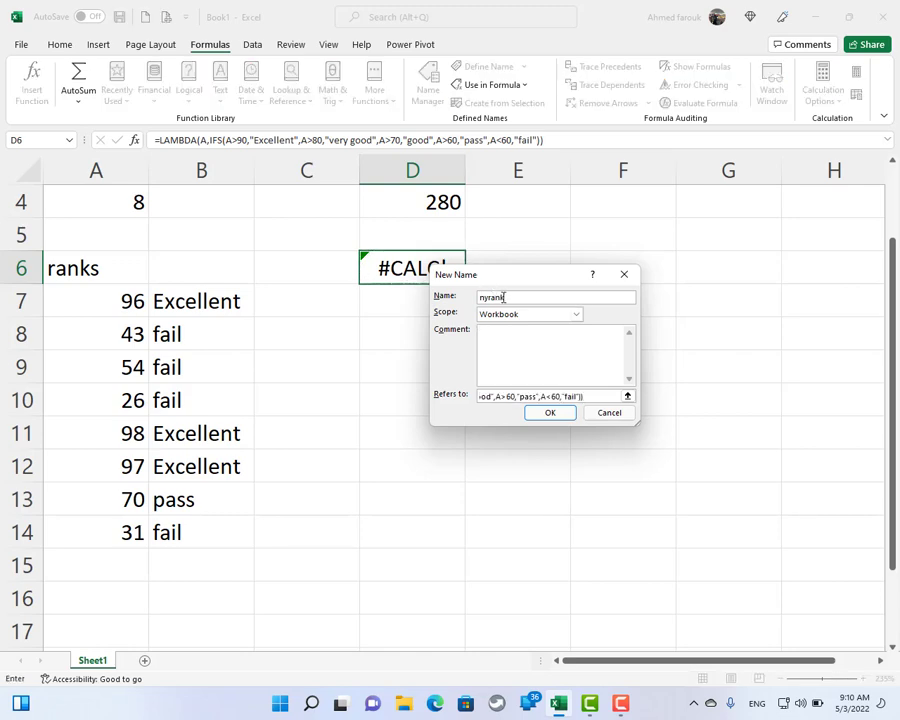
pyautogui.click(556, 413)
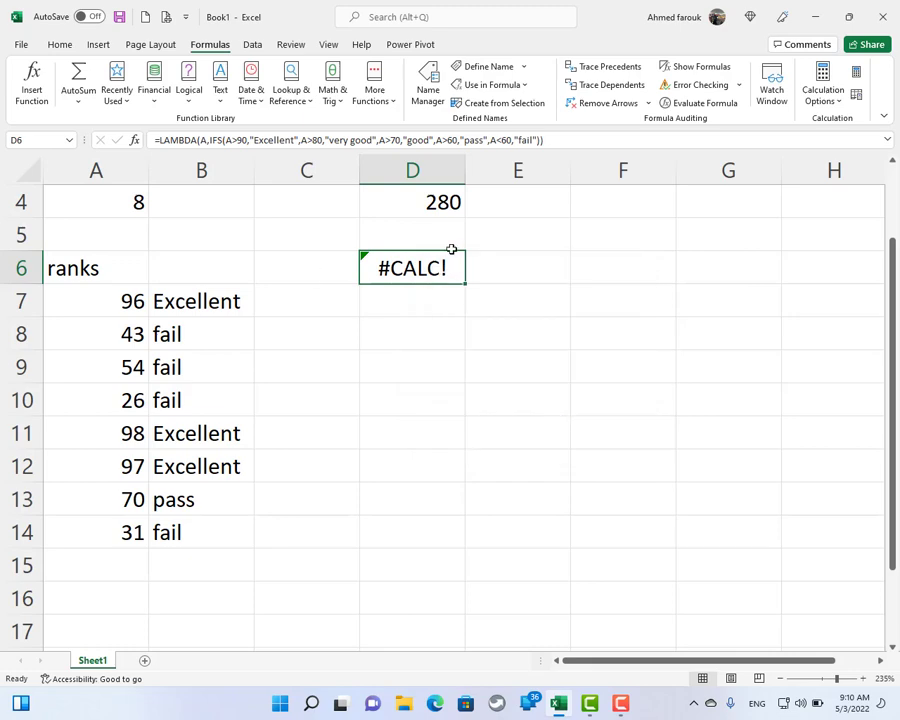
# Delete column D, which holds the multiplication formula and the trial LAMBDA
pyautogui.click(436, 172)
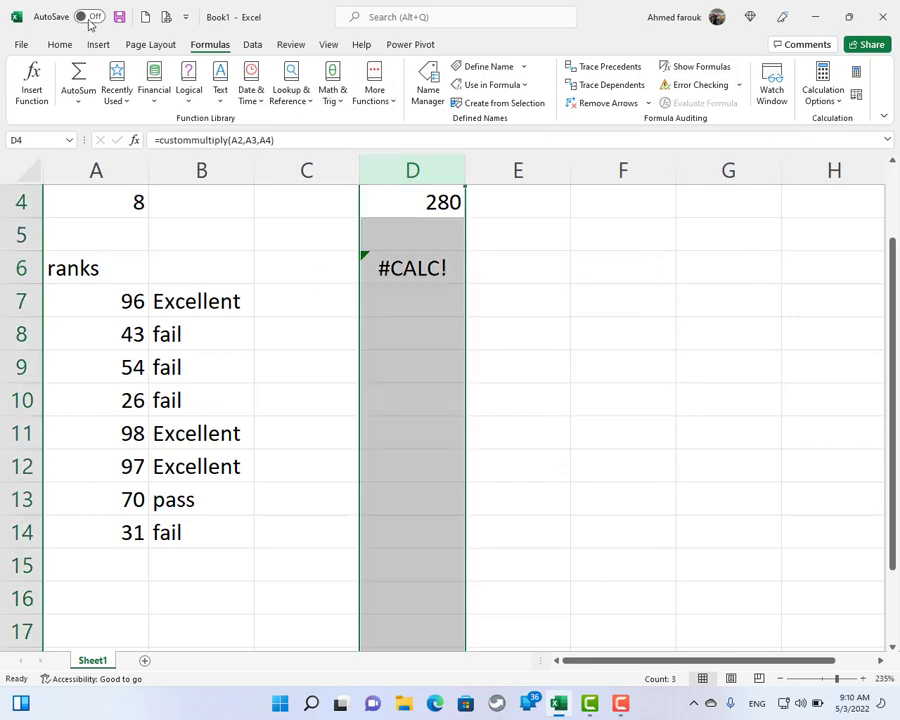
pyautogui.click(60, 44)
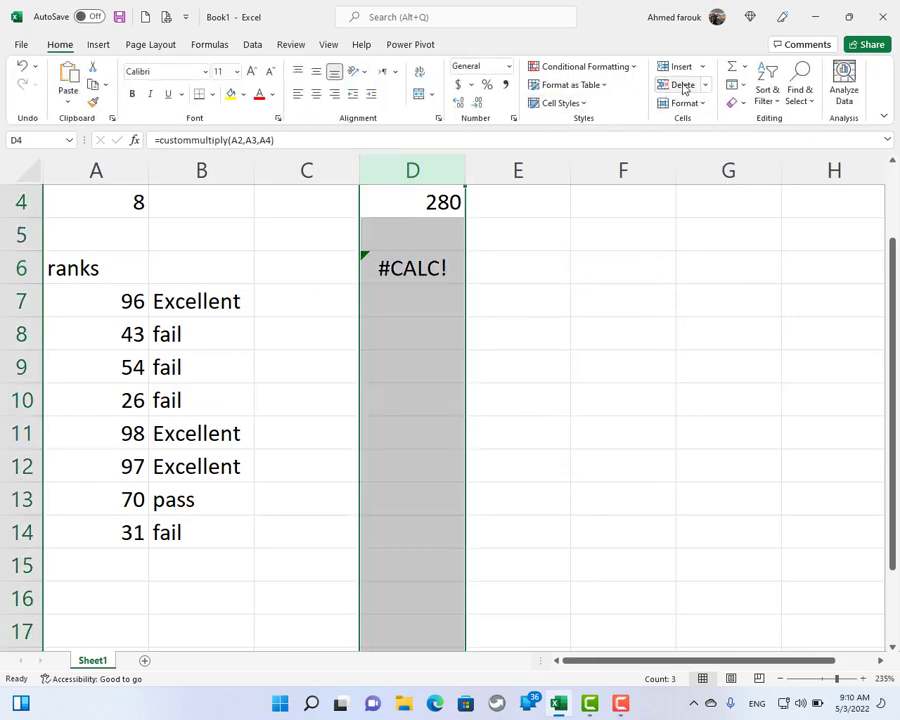
pyautogui.click(683, 85)
pyautogui.keyDown('ctrl'); pyautogui.scroll(3, 320, 310); pyautogui.keyUp('ctrl')
pyautogui.click(349, 374)
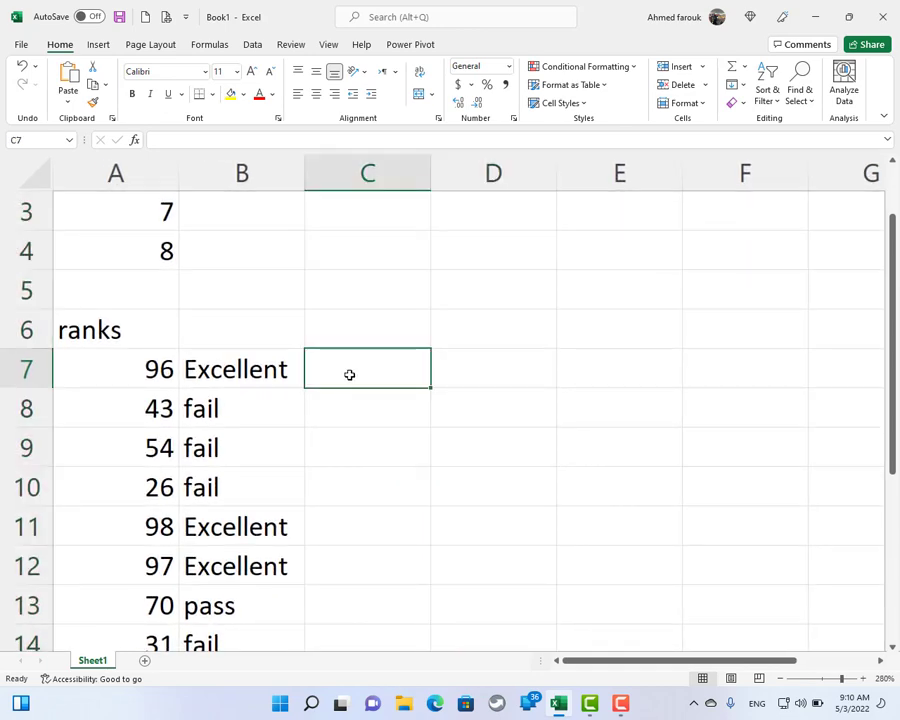
pyautogui.write('=my')
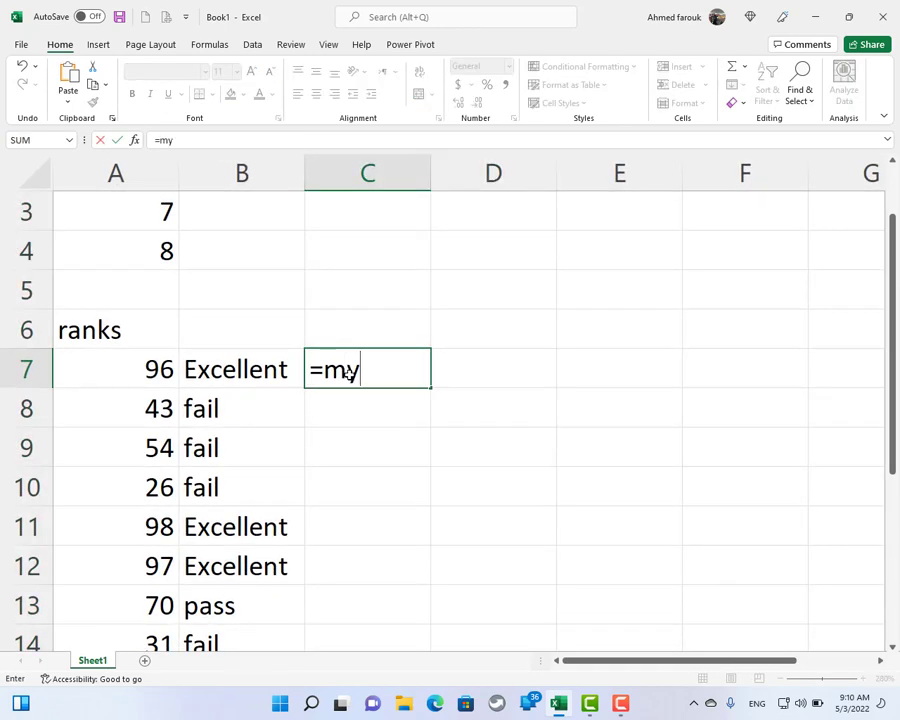
pyautogui.write('rank')
pyautogui.press('Escape')
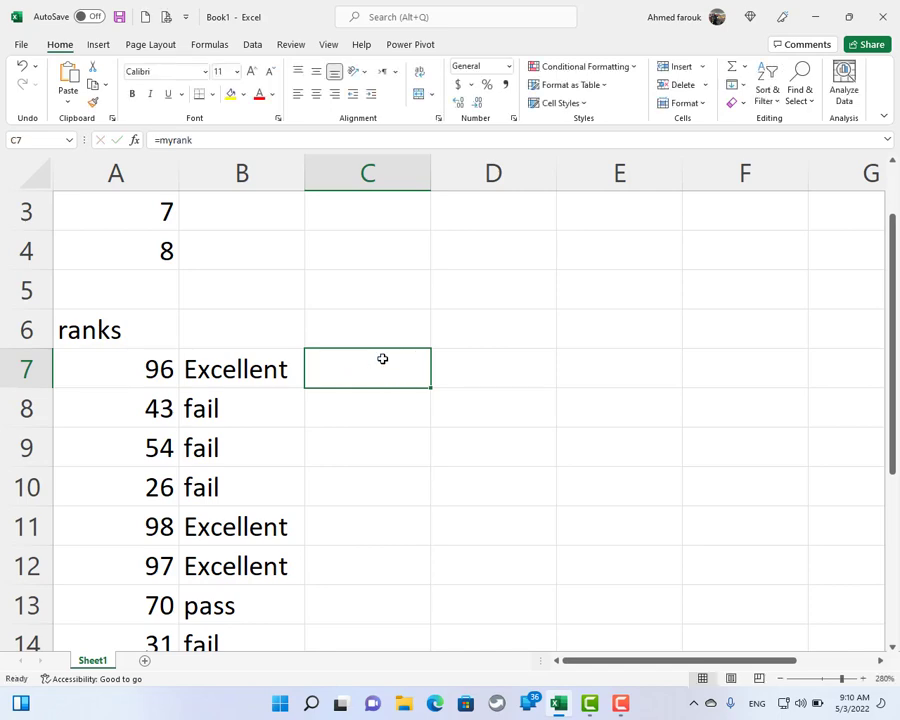
# Check the workbook's defined names for the exact spelling of the grading function's name
pyautogui.click(225, 44)
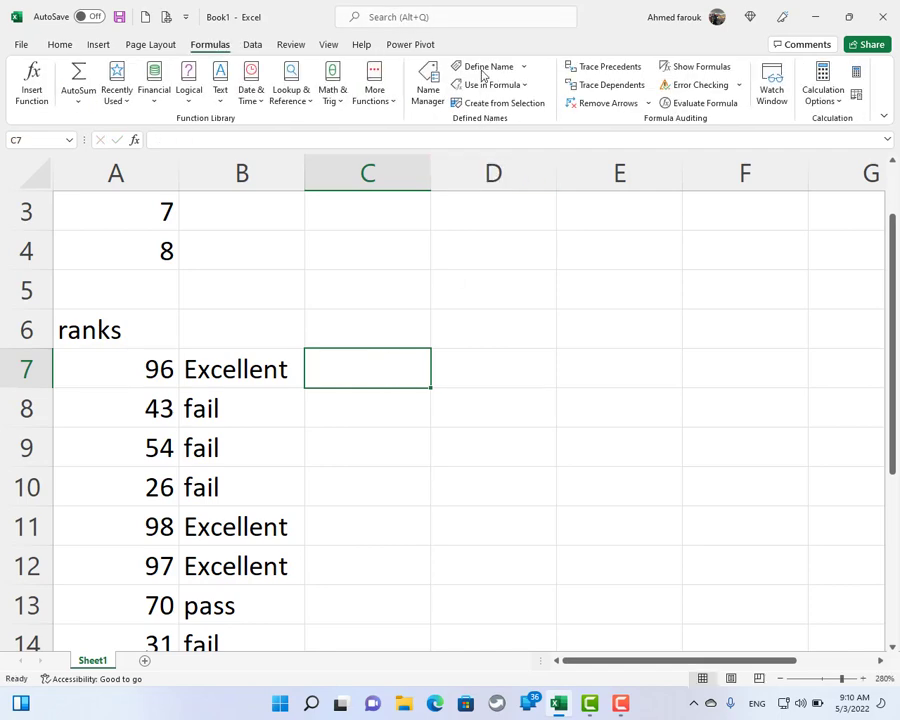
pyautogui.click(430, 84)
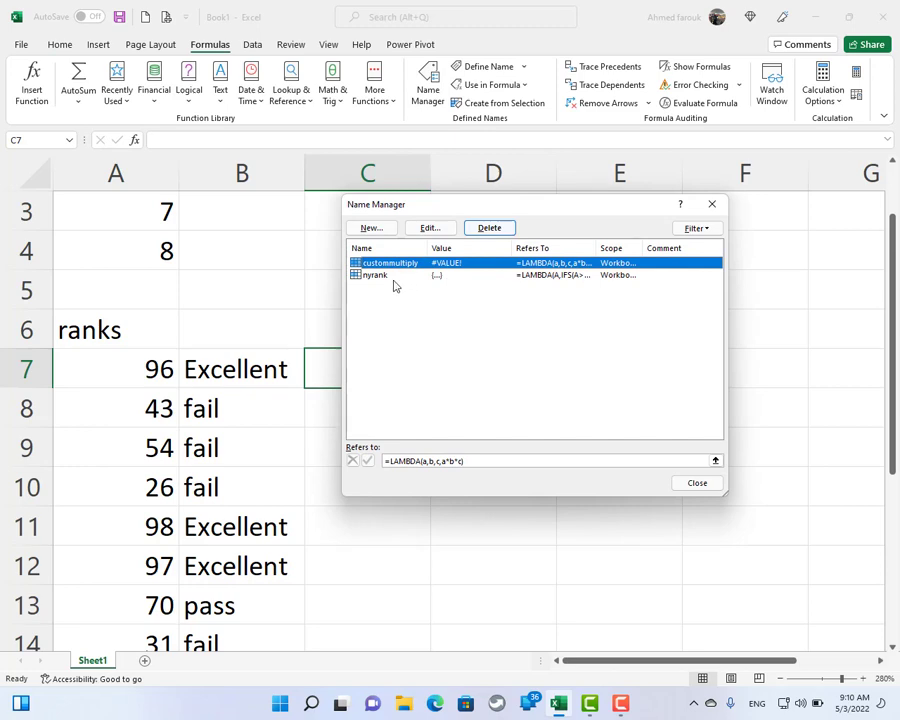
pyautogui.press('Escape')
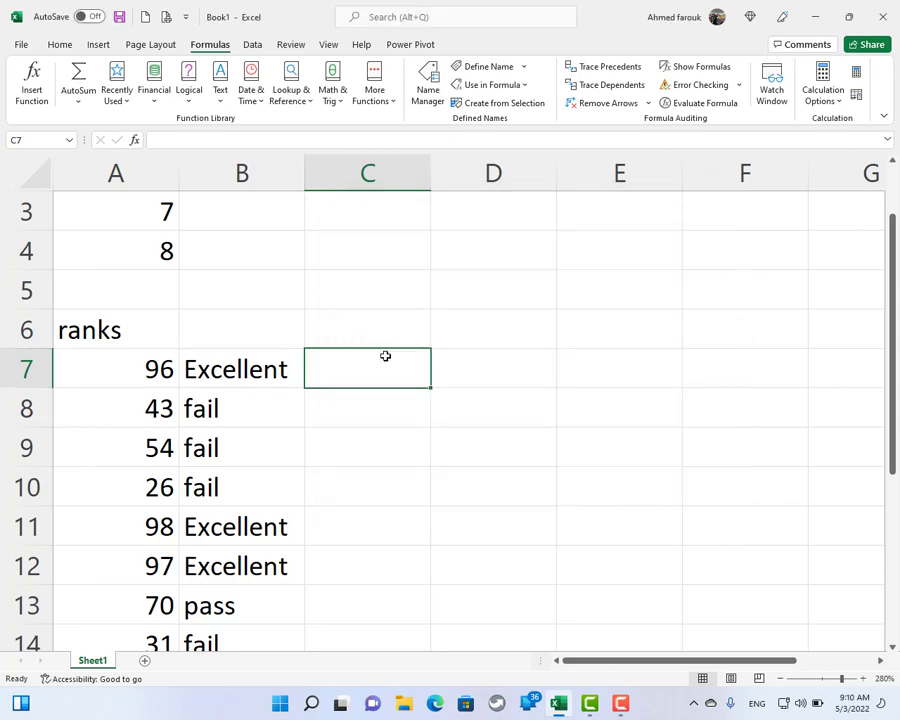
# Enter the formula =nyrank(A7) in cell C7 to grade the first rank with the custom function
pyautogui.write('=nyr')
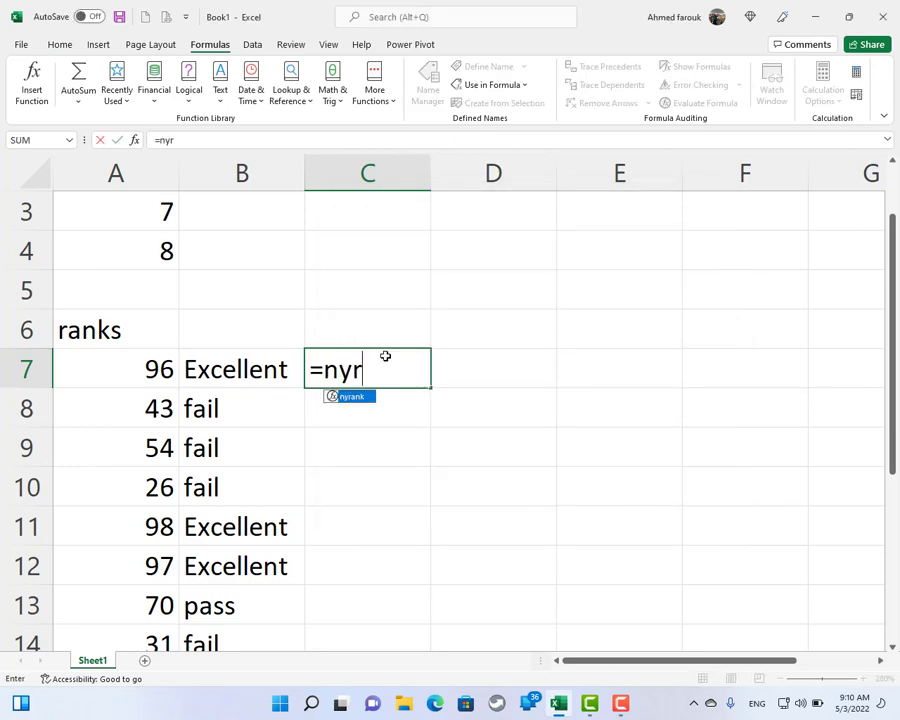
pyautogui.press('Tab')
pyautogui.click(155, 370)
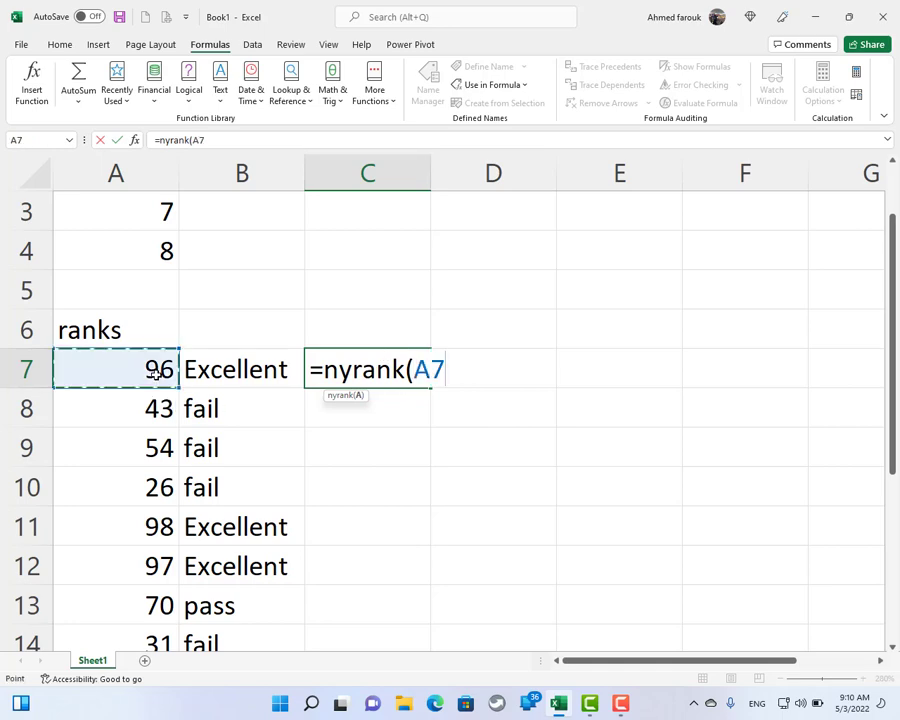
pyautogui.press('Return')
# Fill the nyrank formula from C7 down to C14, alongside the whole ranks list
pyautogui.click(406, 371)
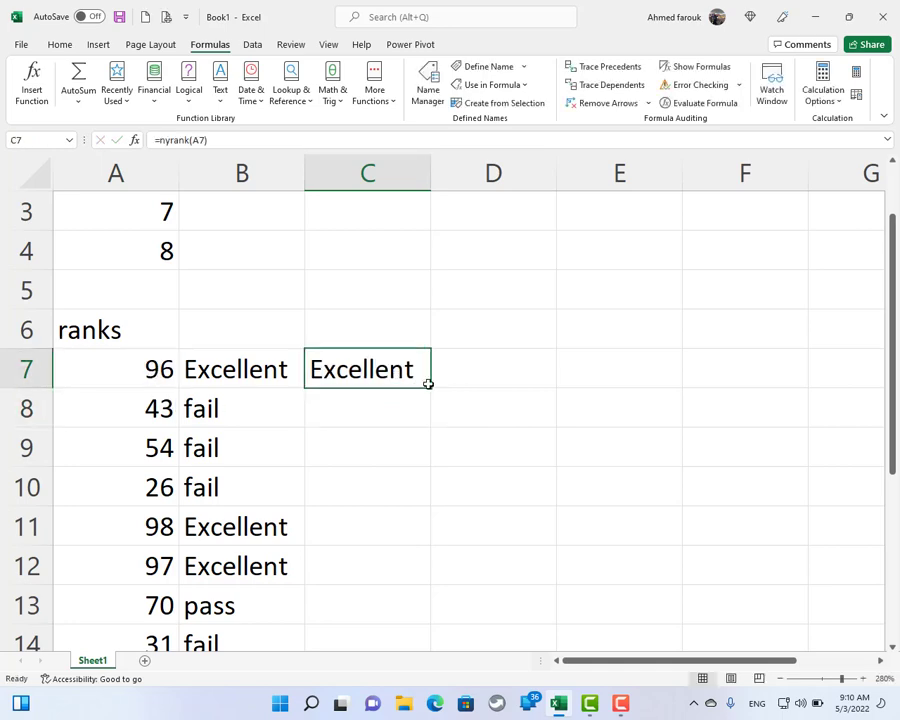
pyautogui.doubleClick(430, 387)
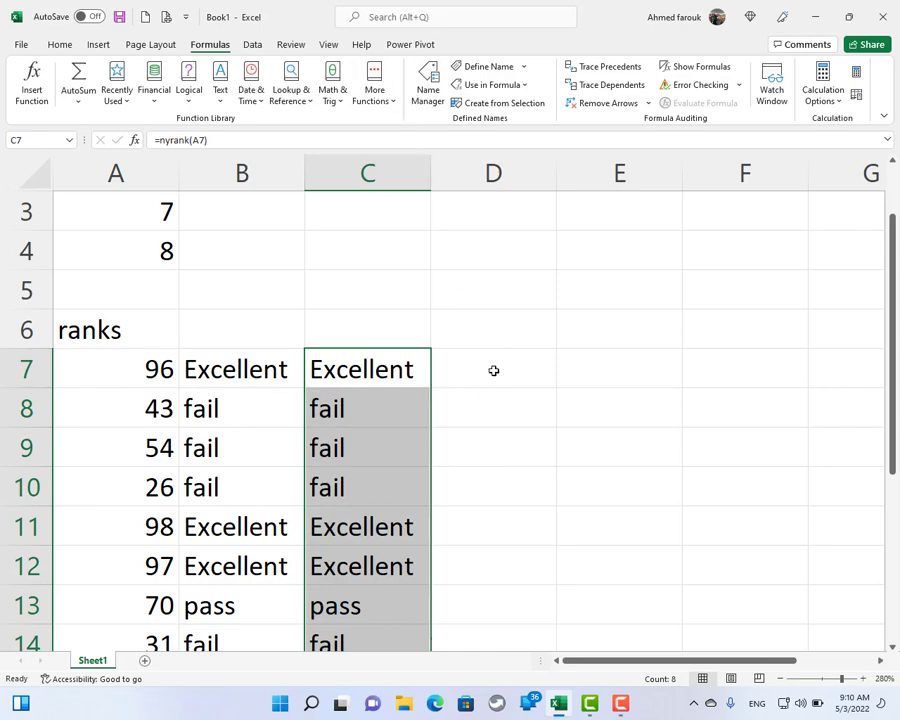
pyautogui.scroll(-1, 490, 366)
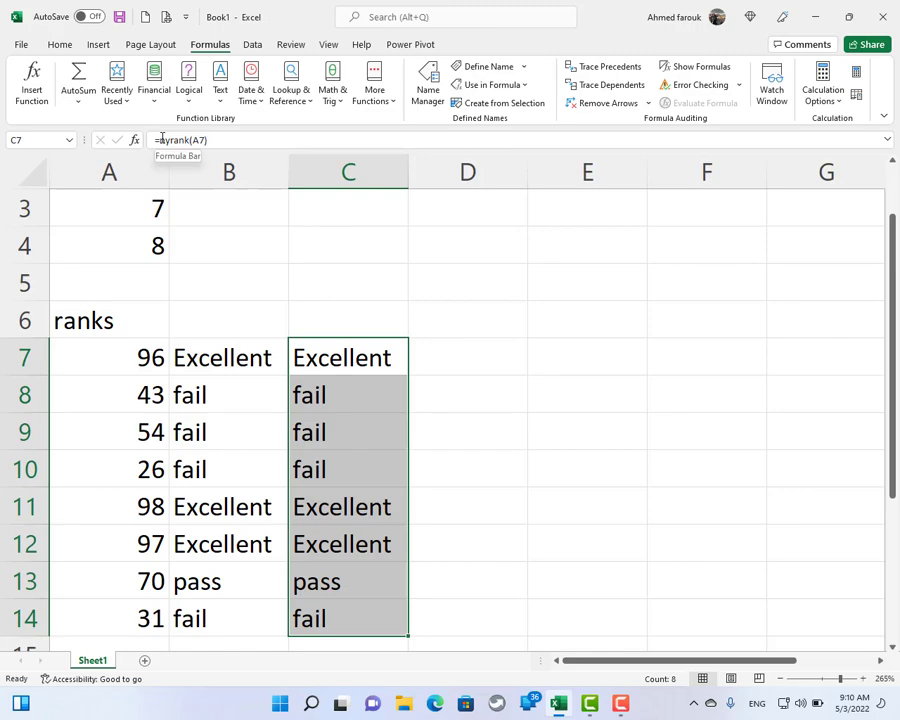